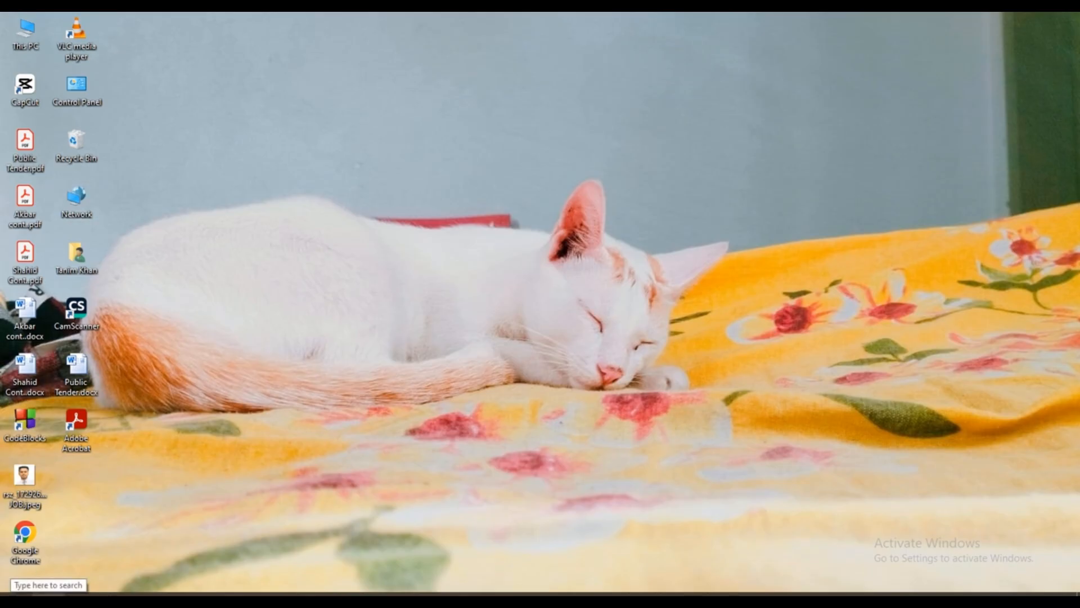
# Open Microsoft Word 2010 from the desktop and dismiss its activation wizard
pyautogui.click(50, 594)
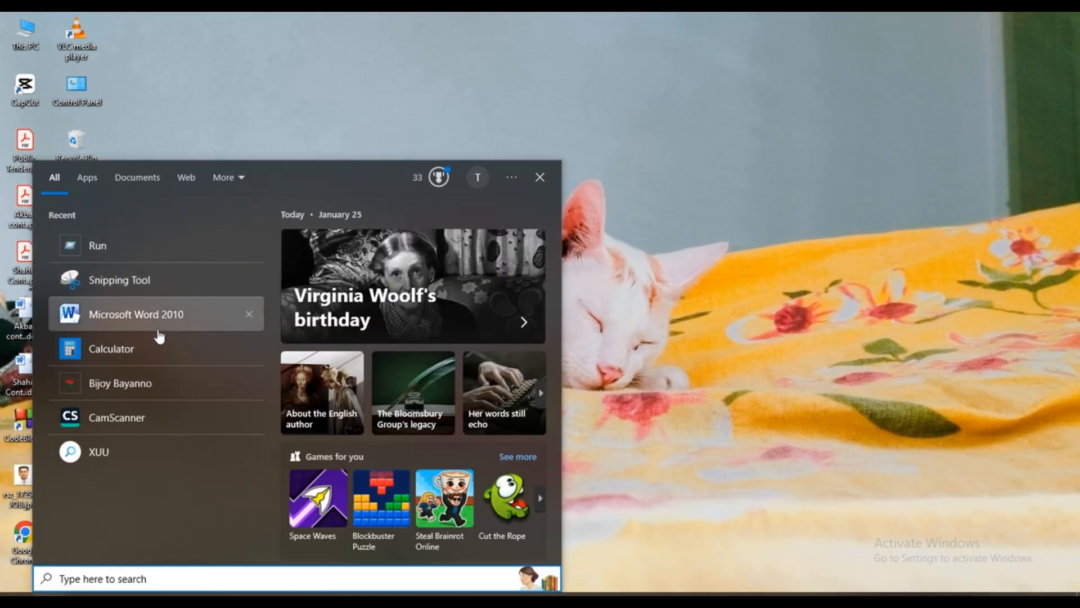
pyautogui.click(160, 324)
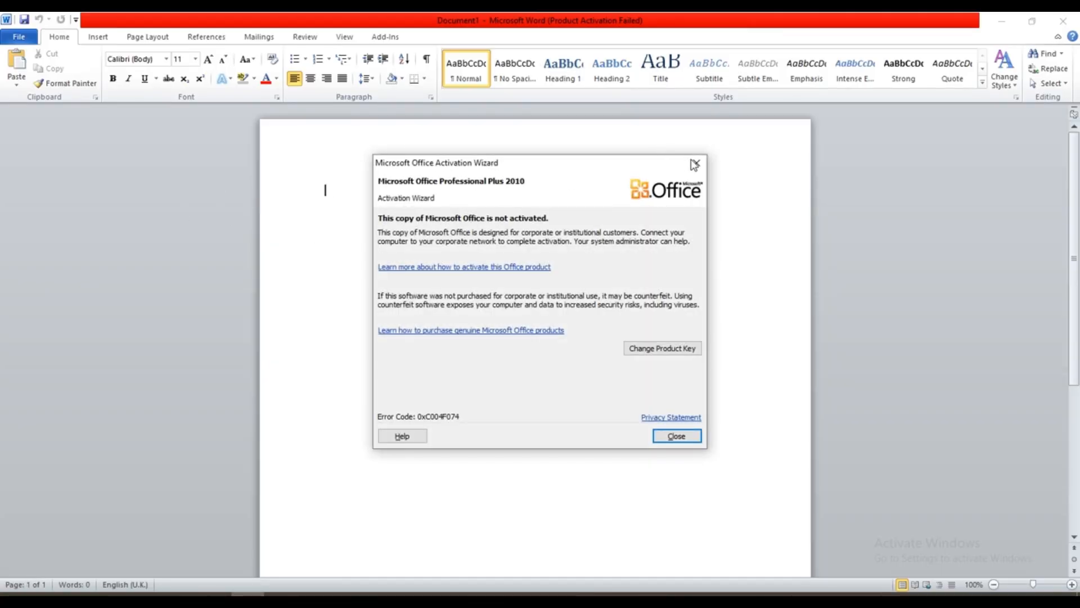
pyautogui.click(695, 165)
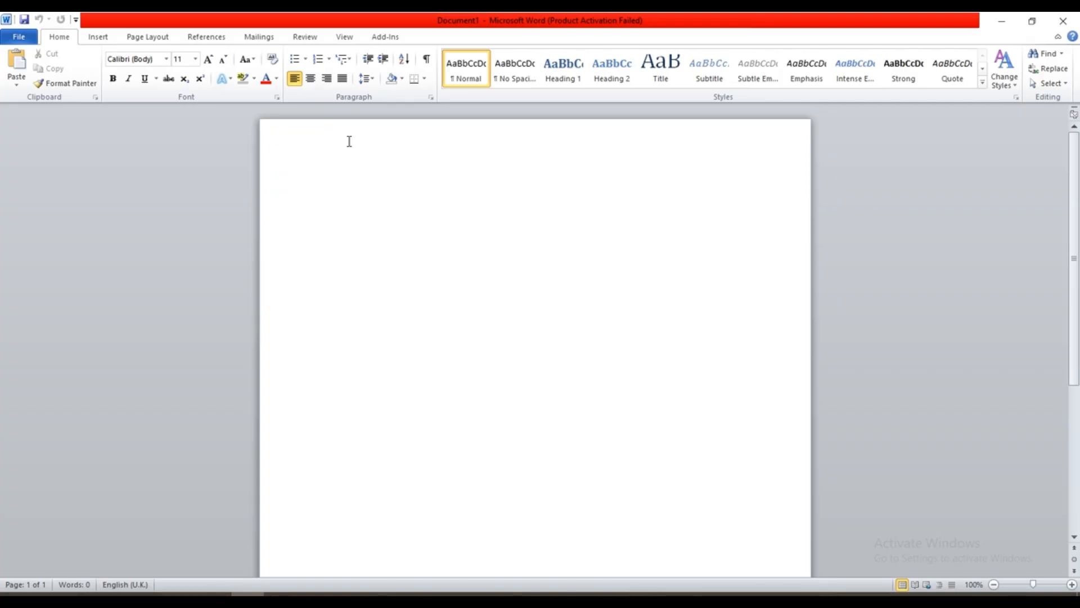
# Enter the text "Idea spark lab" in the blank document
pyautogui.write('Idea')
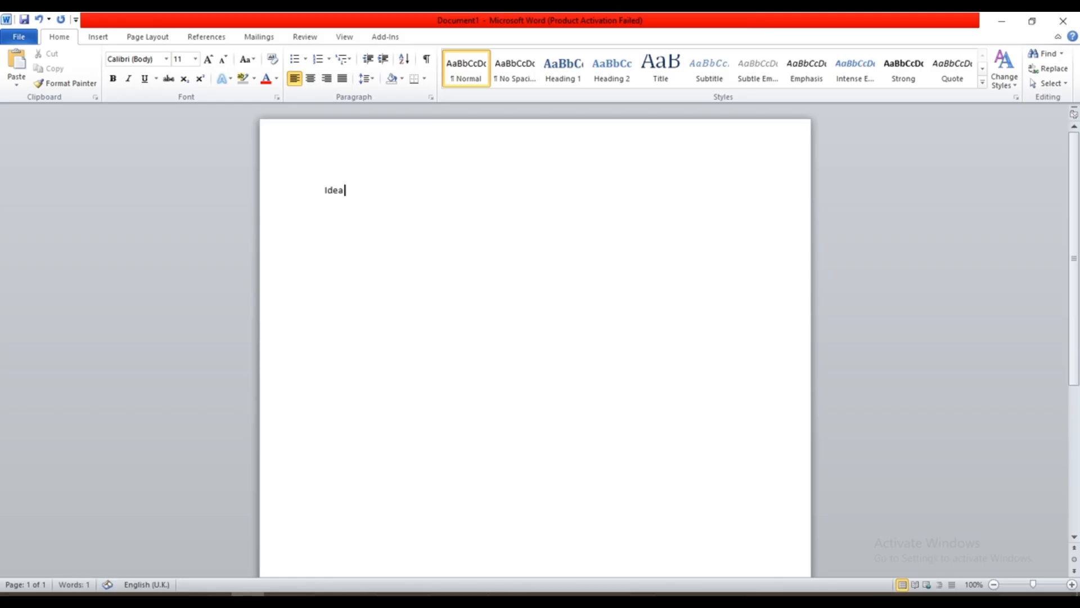
pyautogui.write(' spark lab')
pyautogui.doubleClick(324, 192)
pyautogui.moveTo(365, 196); pyautogui.dragTo(397, 194)
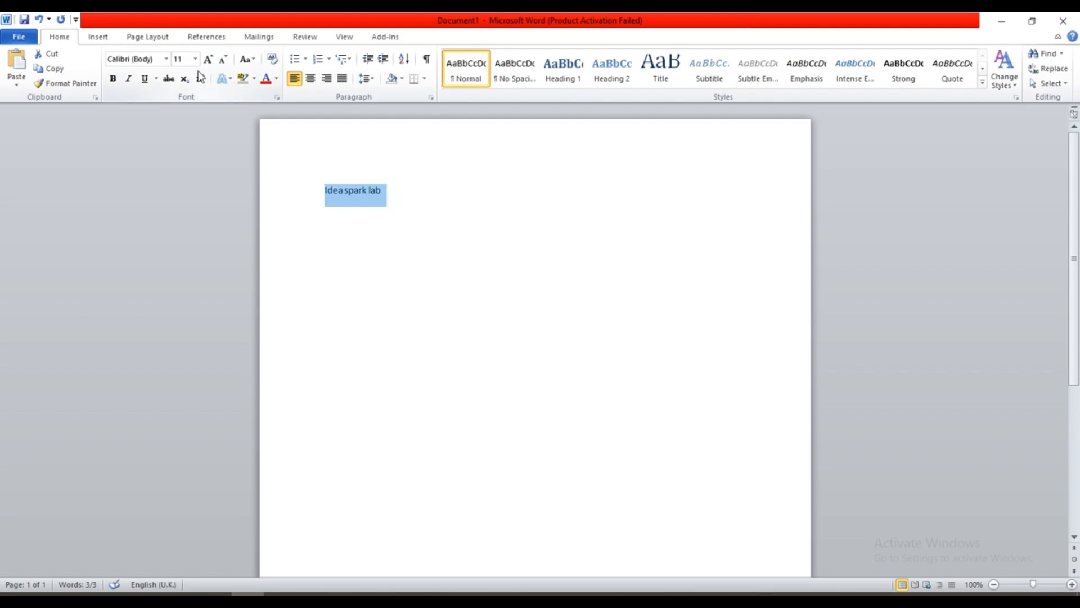
pyautogui.click(469, 214)
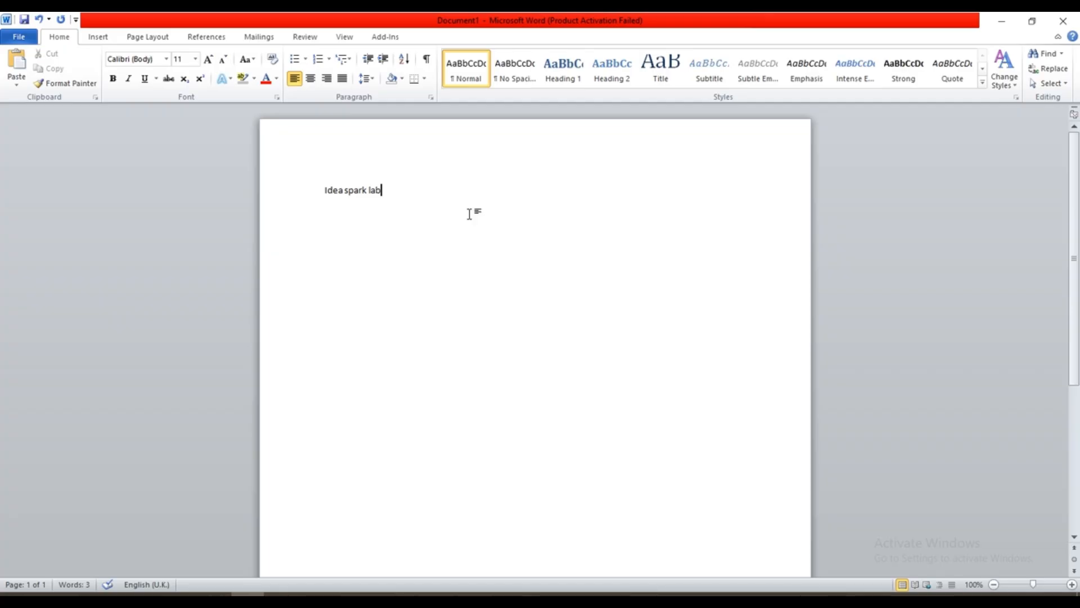
# Set the font size of the whole "Idea spark lab" line to 14
pyautogui.click(324, 191)
pyautogui.moveTo(324, 190); pyautogui.dragTo(394, 189)
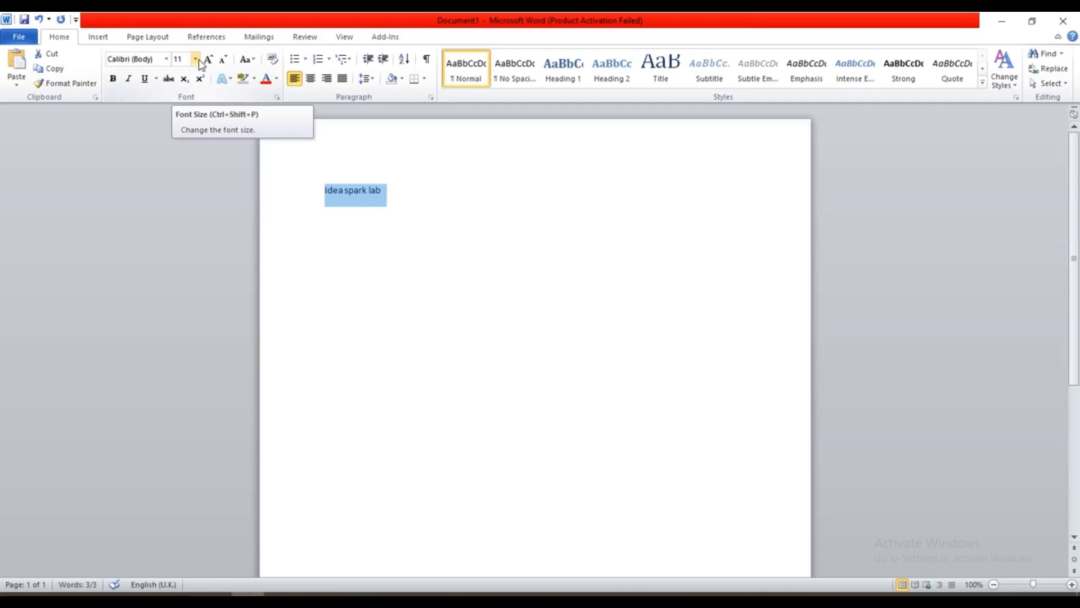
pyautogui.click(198, 60)
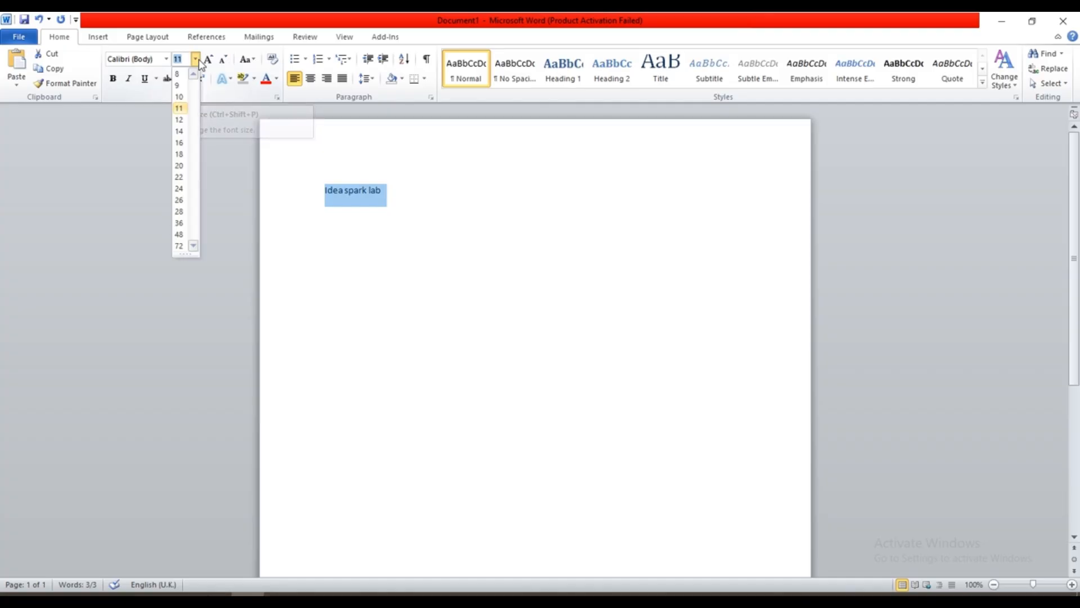
pyautogui.click(184, 133)
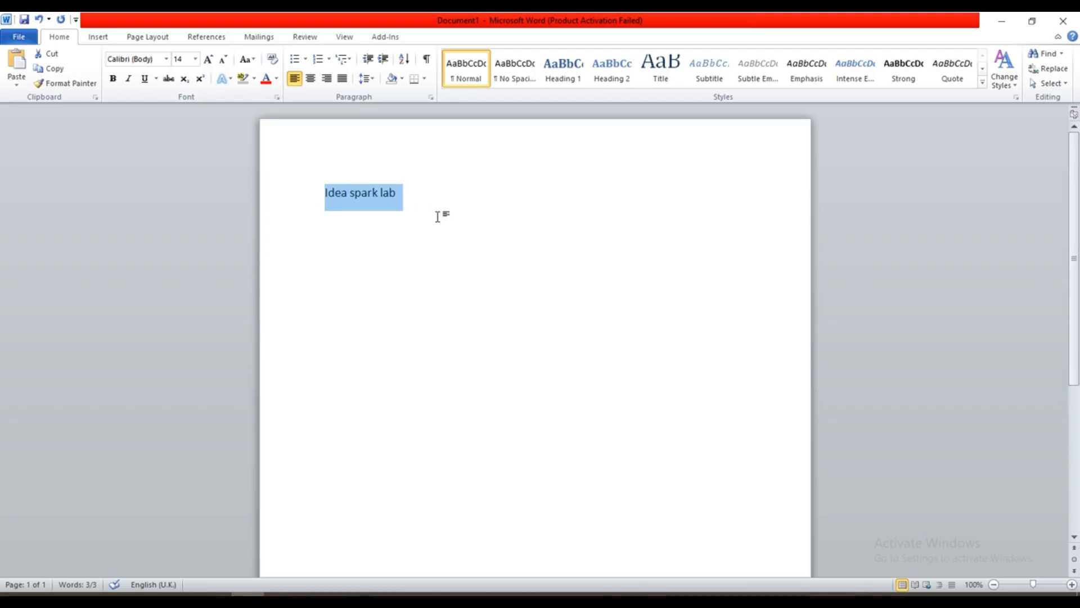
# Change the selected "Idea spark lab" line to the Times New Roman font at size 36
pyautogui.click(167, 59)
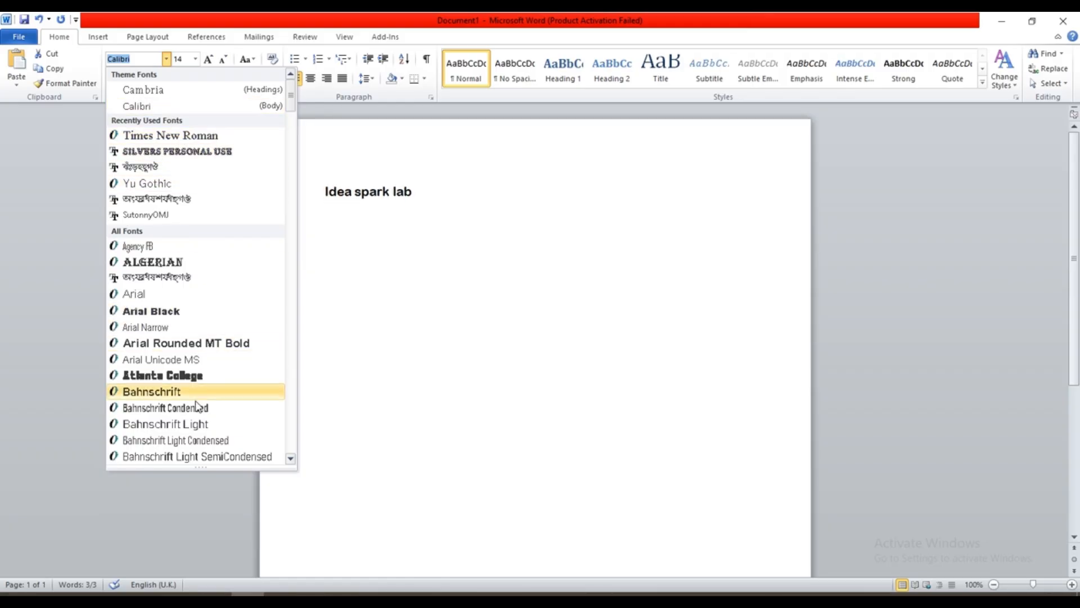
pyautogui.scroll(-3, 208, 231)
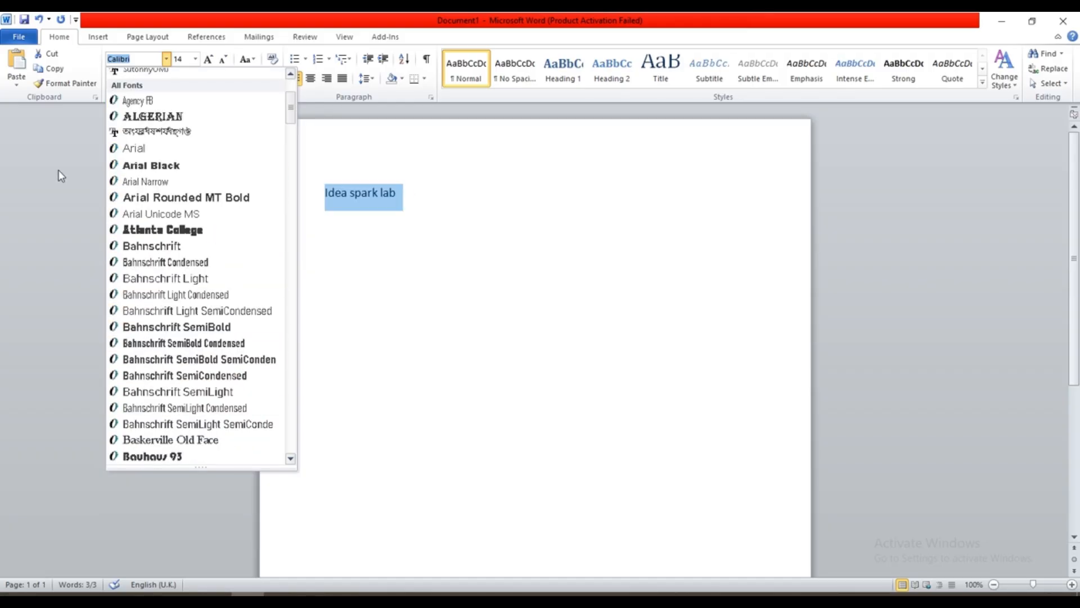
pyautogui.scroll(-7, 183, 217)
pyautogui.scroll(6, 183, 217)
pyautogui.scroll(4, 184, 218)
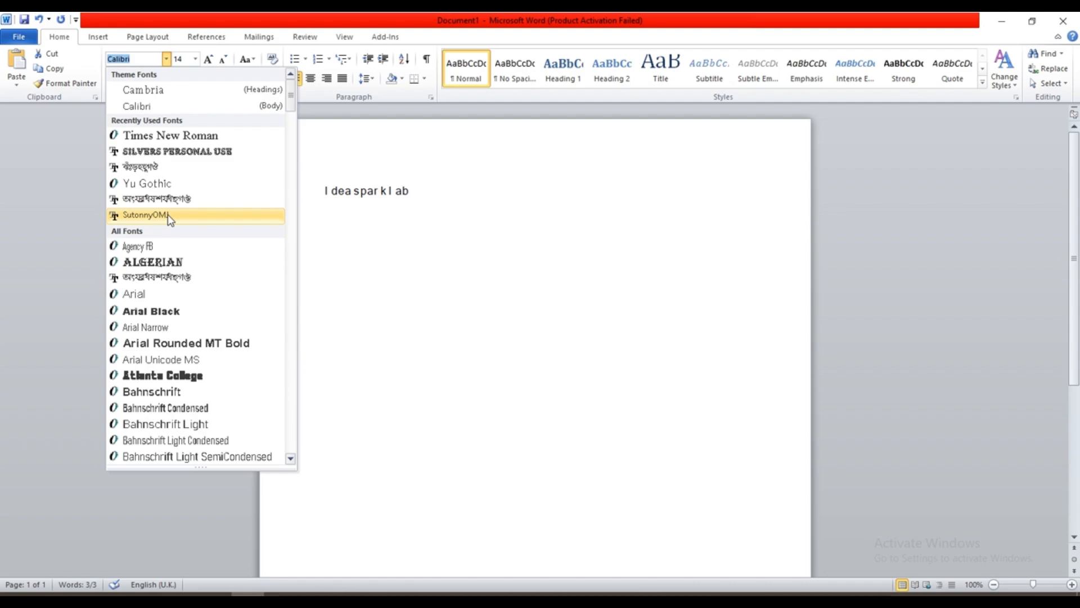
pyautogui.click(181, 142)
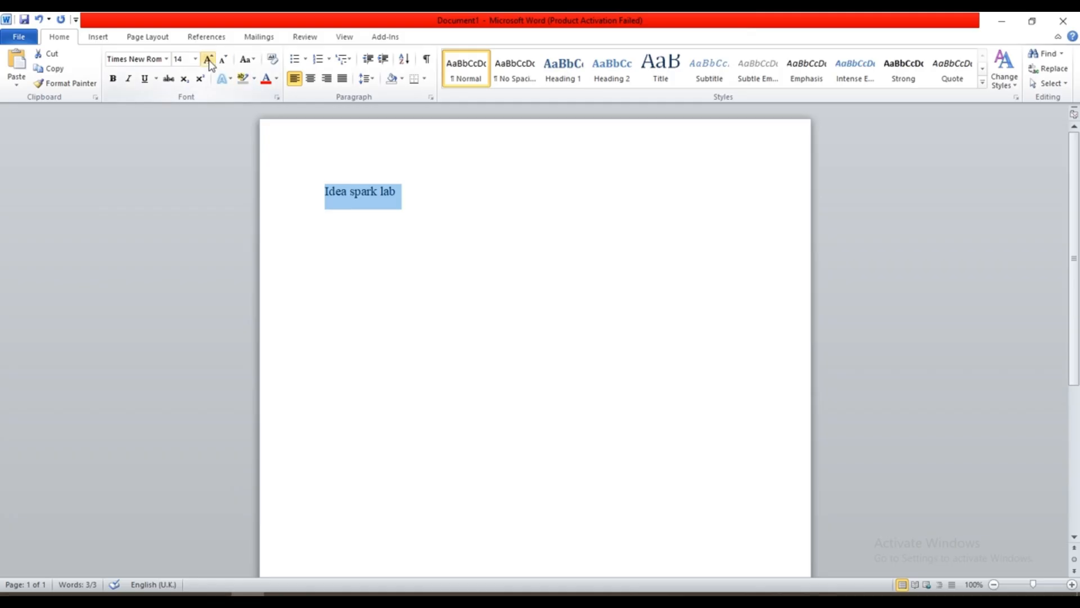
pyautogui.click(195, 58)
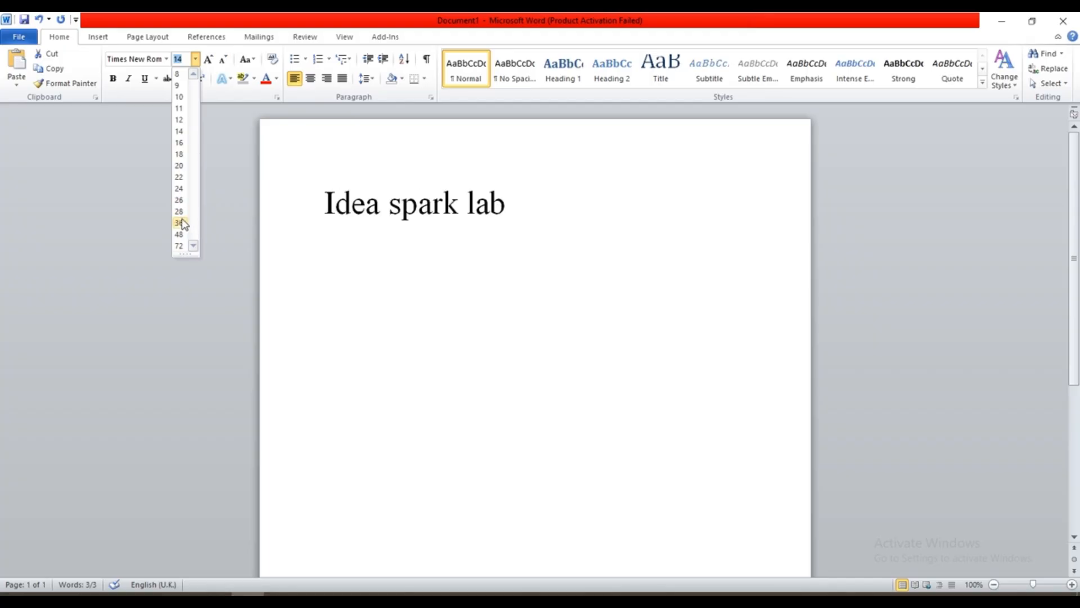
pyautogui.click(180, 223)
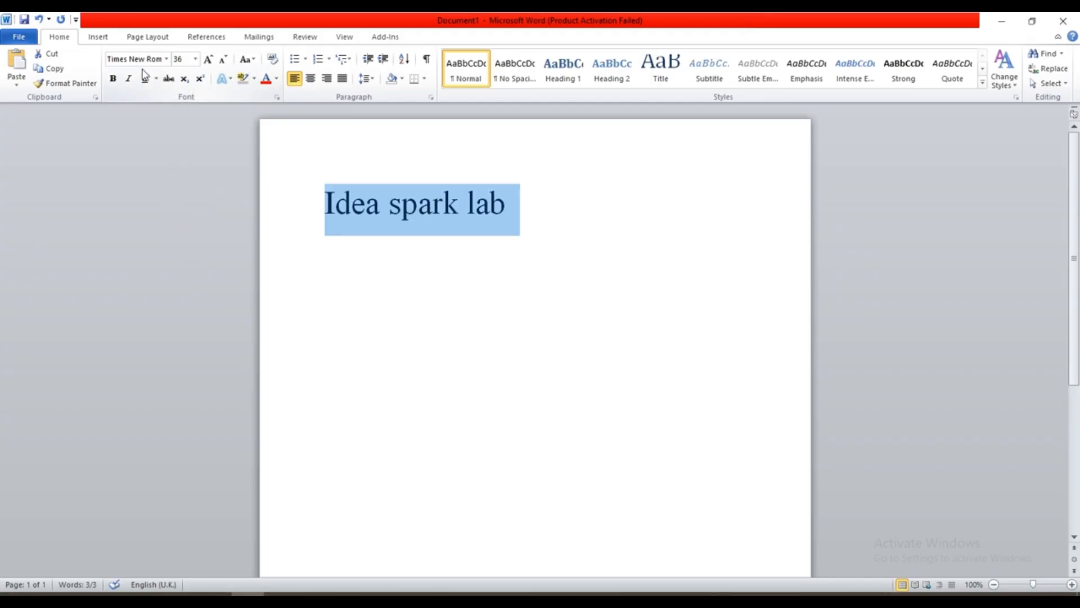
pyautogui.click(167, 59)
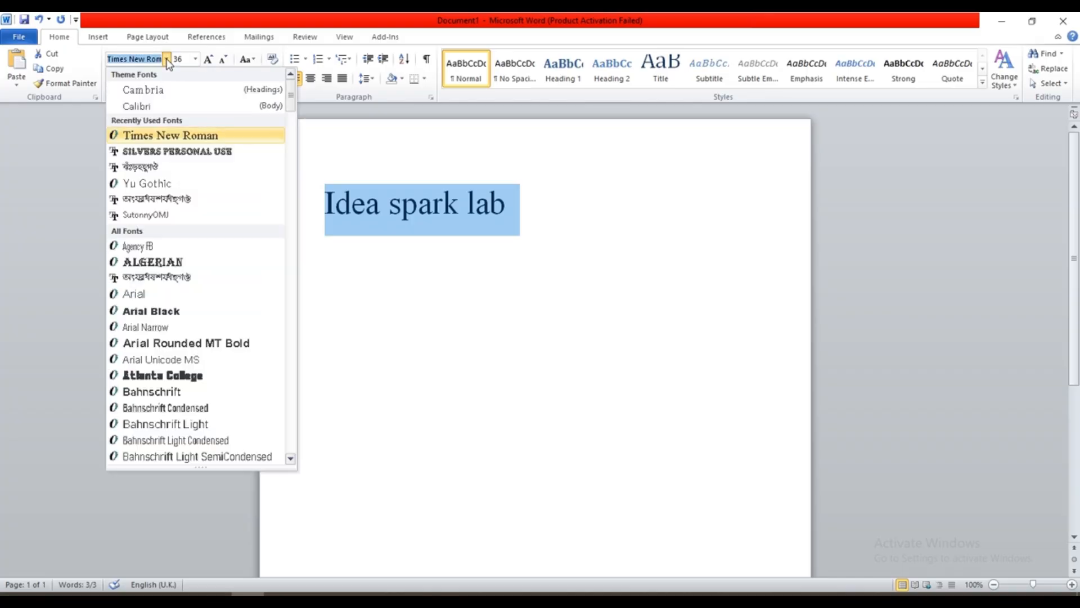
pyautogui.click(167, 59)
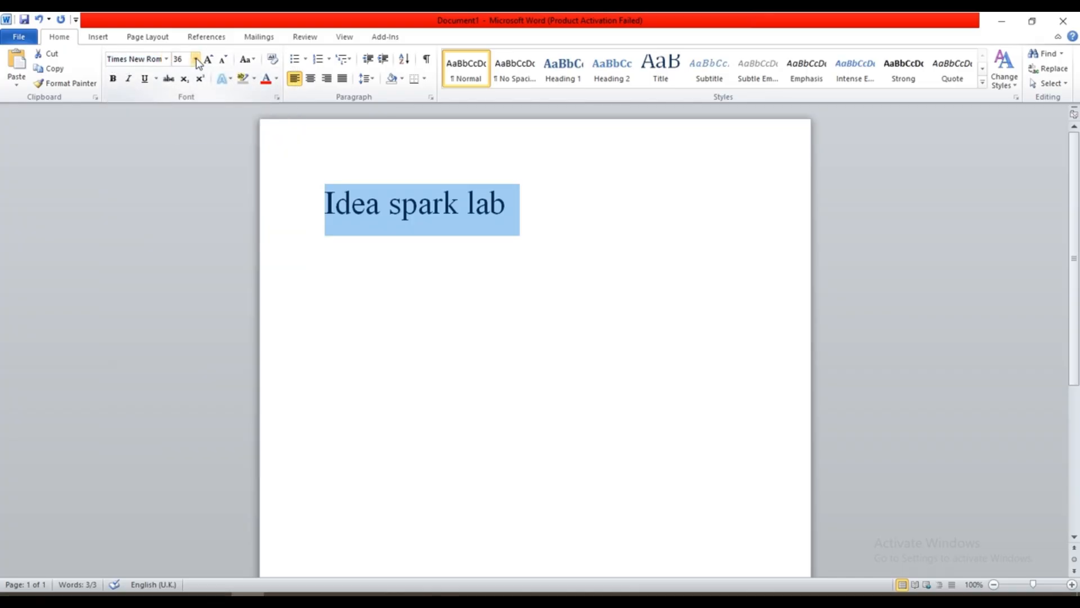
pyautogui.click(195, 59)
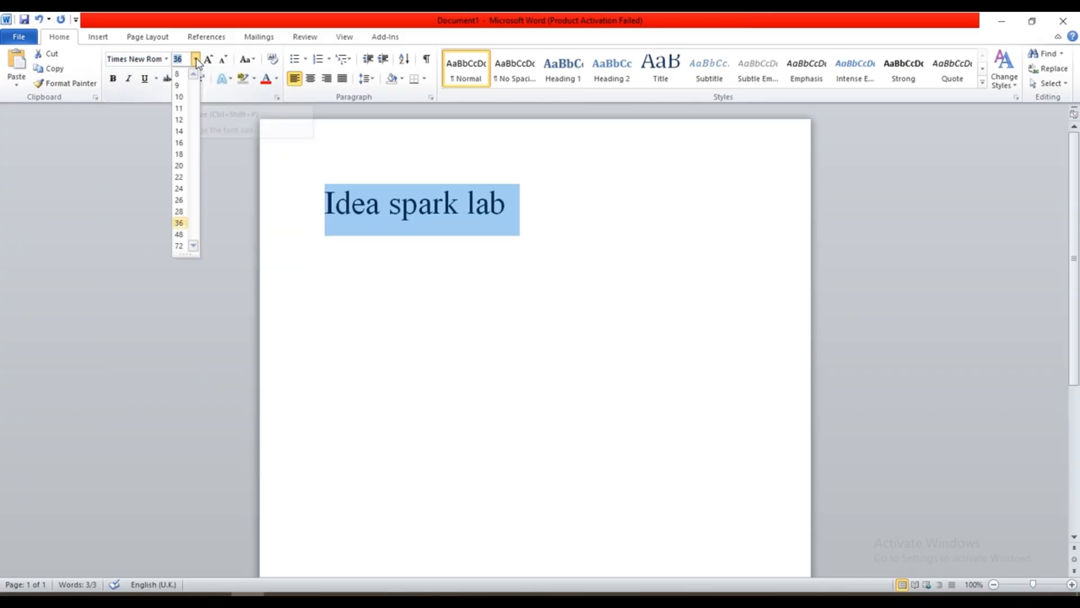
pyautogui.click(144, 110)
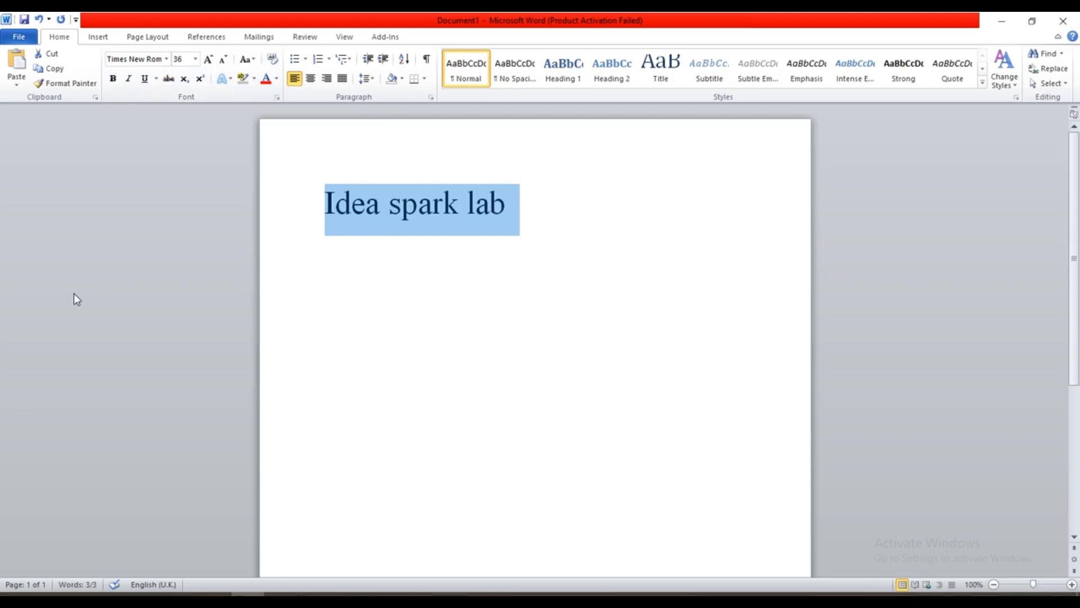
pyautogui.click(373, 281)
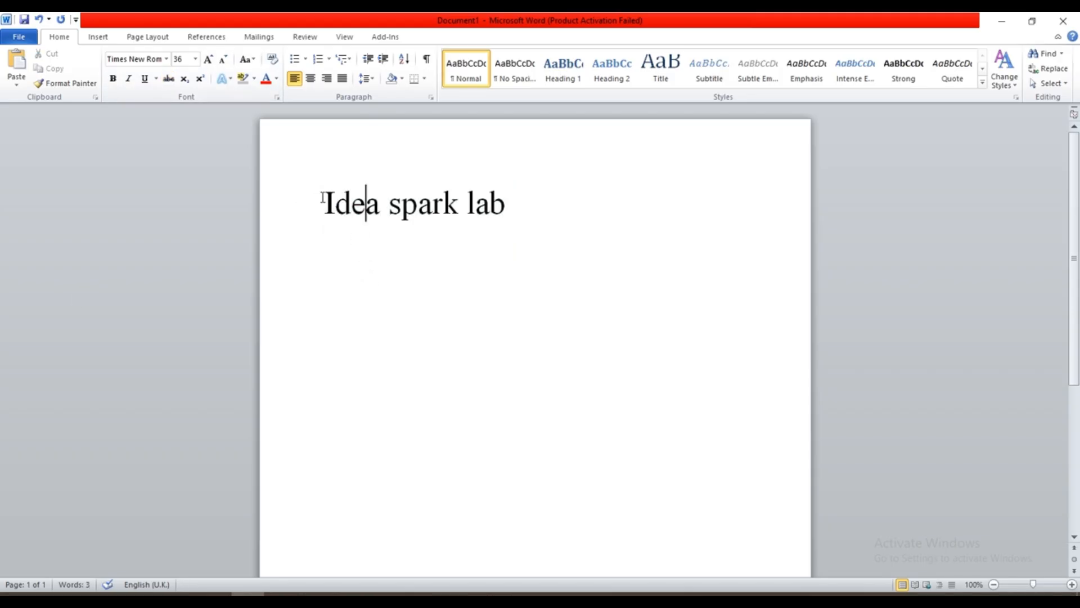
# Make the whole "Idea spark lab" line bold
pyautogui.moveTo(322, 199); pyautogui.dragTo(514, 206)
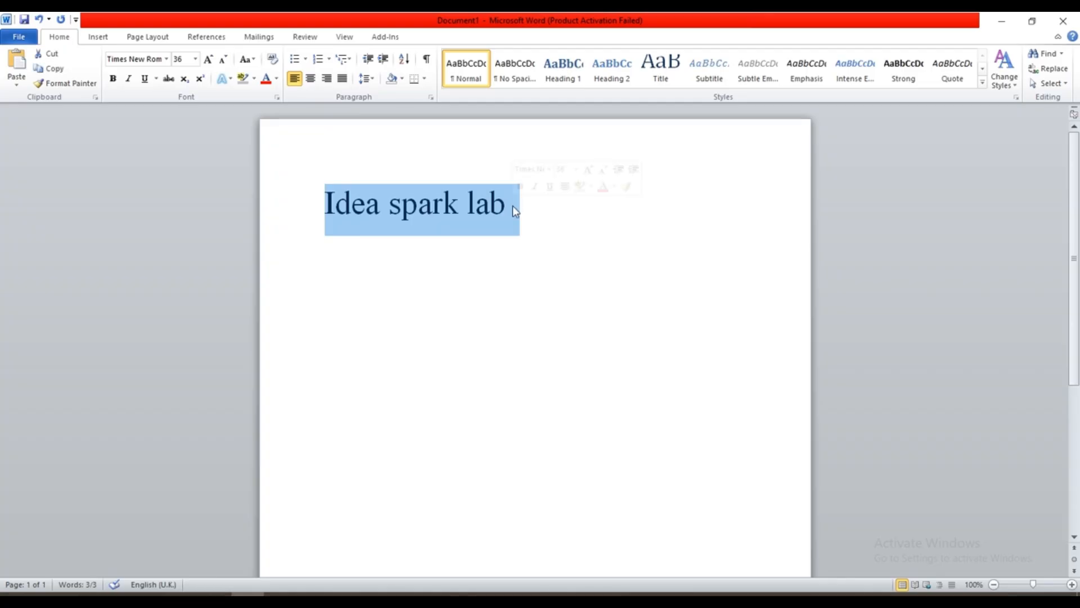
pyautogui.click(116, 80)
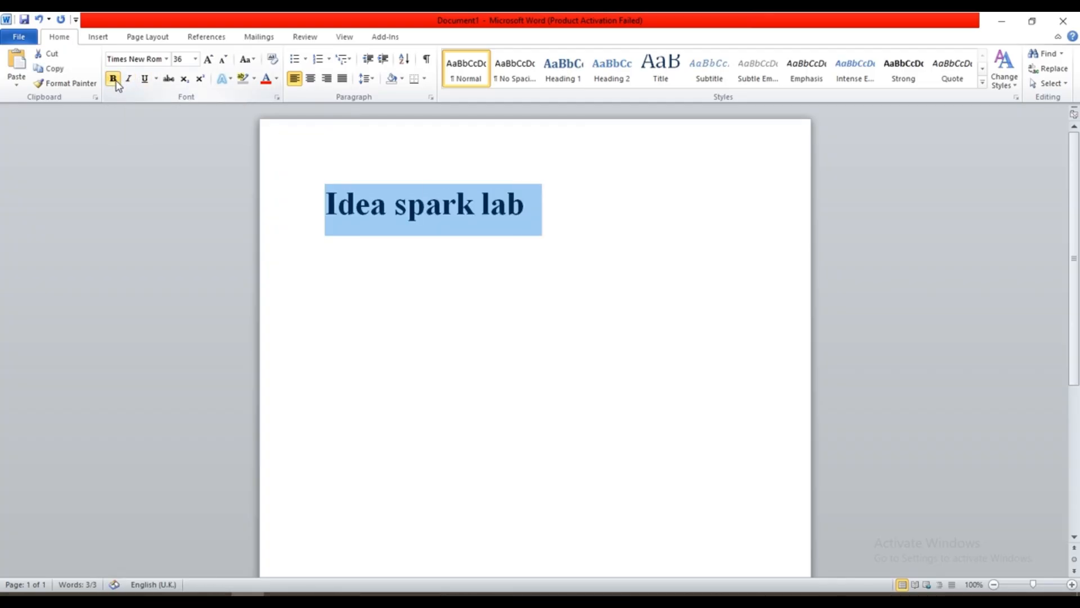
pyautogui.click(425, 362)
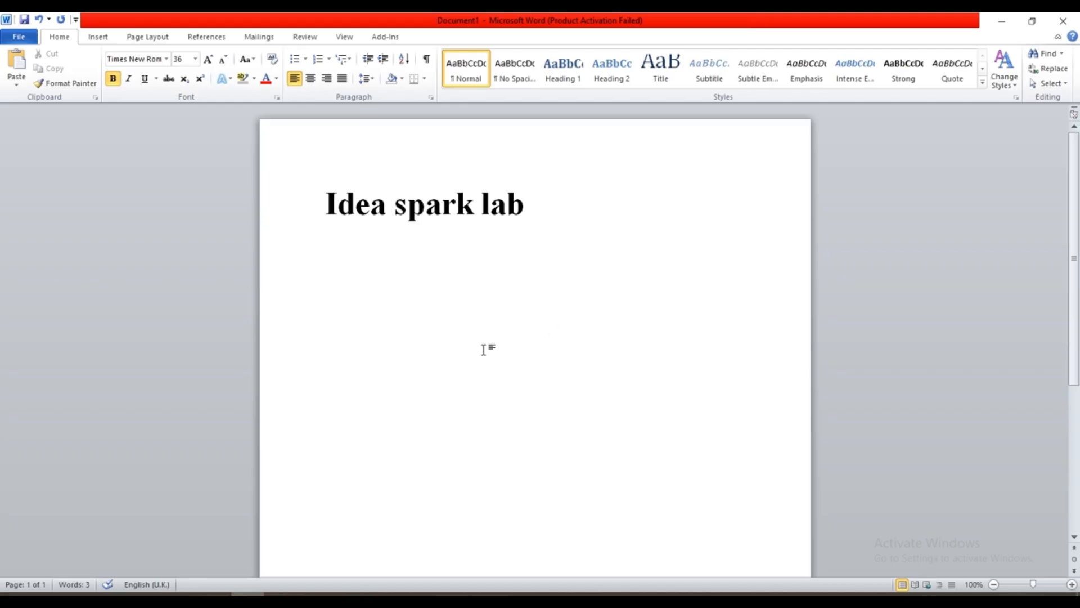
# Undo the bold formatting of the "Idea spark lab" line and deselect the text
pyautogui.hotkey('ctrl', 'a')
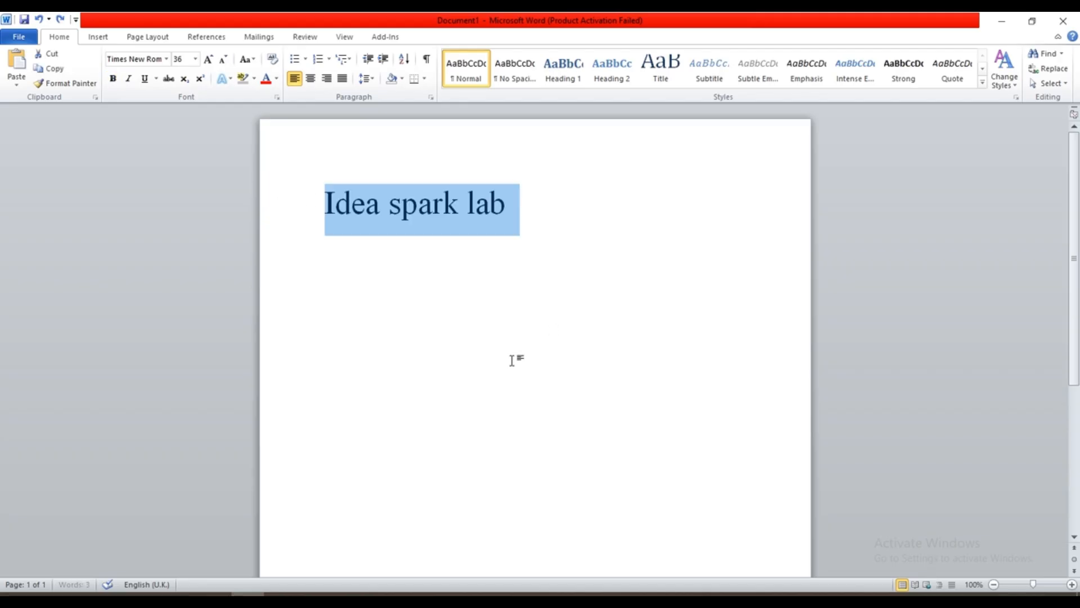
pyautogui.hotkey('ctrl', 'z')
pyautogui.click(482, 335)
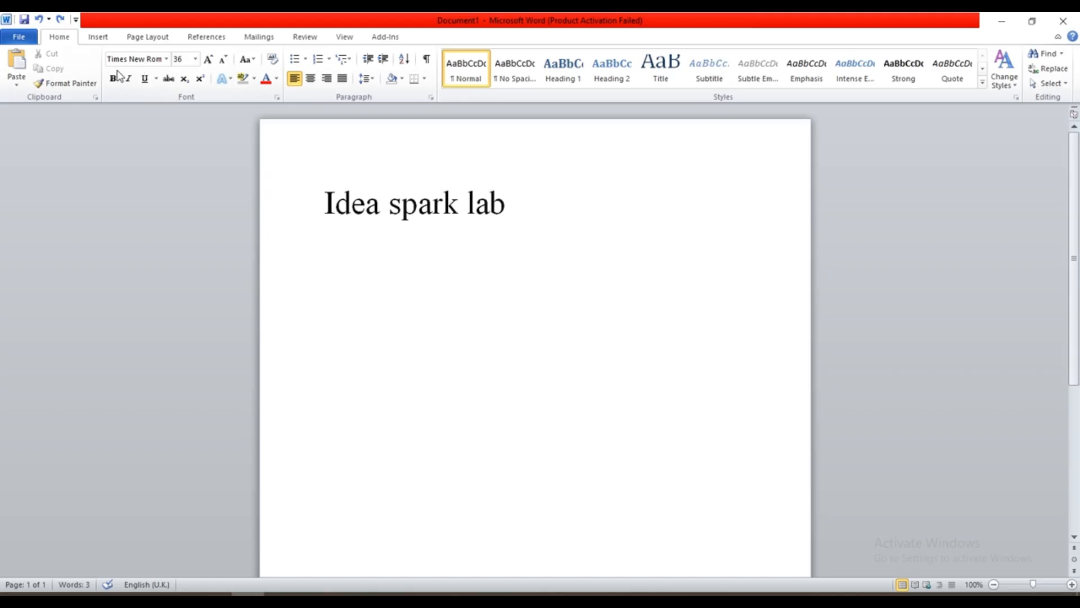
# Apply bold to the "Idea spark lab" line again and deselect it
pyautogui.moveTo(327, 193); pyautogui.dragTo(529, 222)
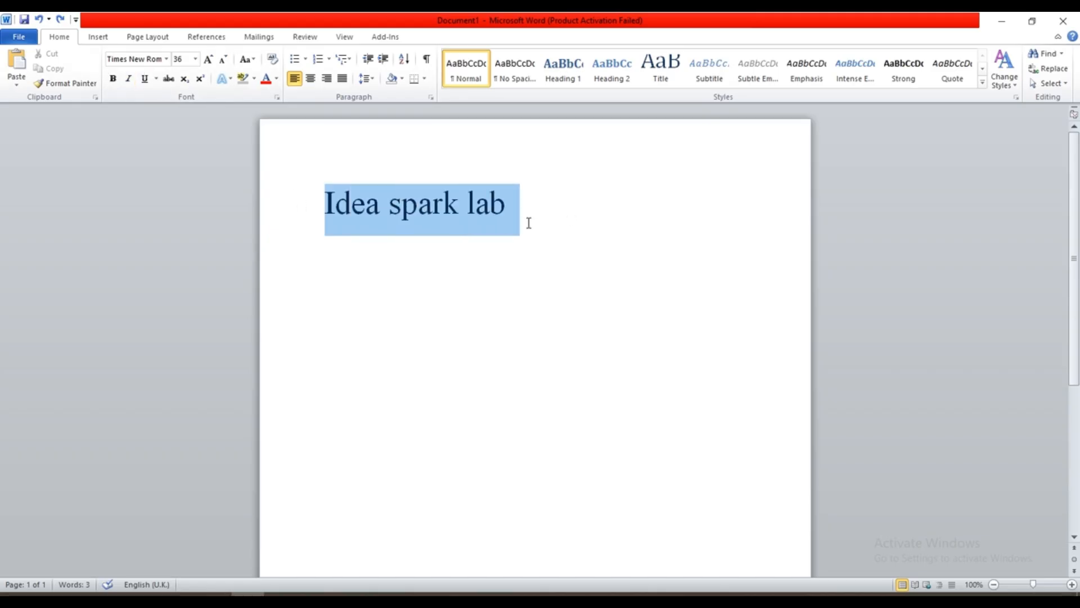
pyautogui.click(117, 82)
pyautogui.click(339, 290)
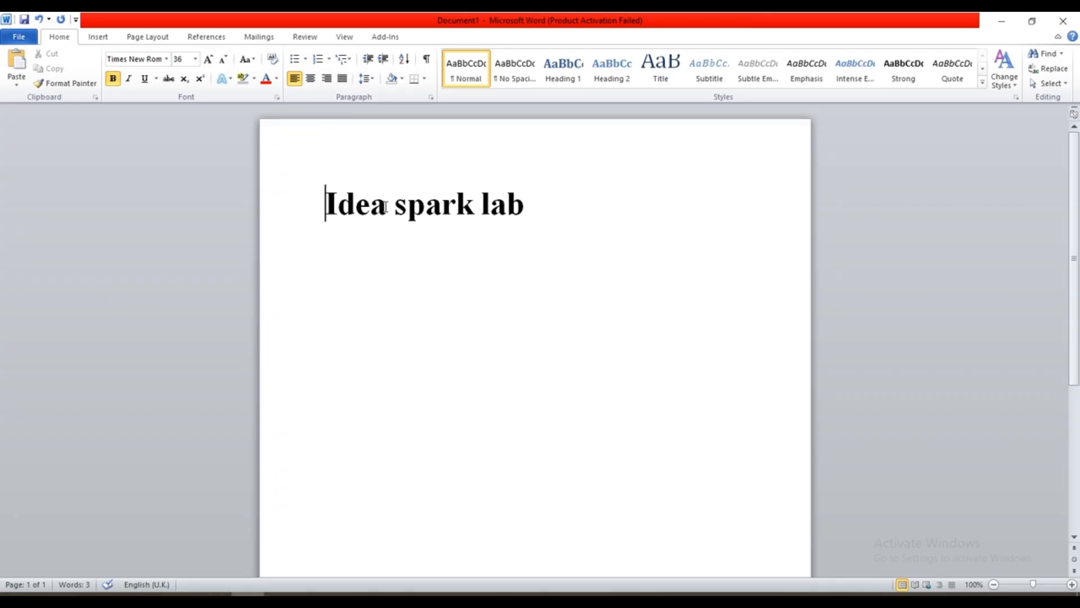
pyautogui.click(441, 361)
# Italicize the entire bold "Idea spark lab" line
pyautogui.moveTo(326, 204); pyautogui.dragTo(532, 208)
pyautogui.click(128, 78)
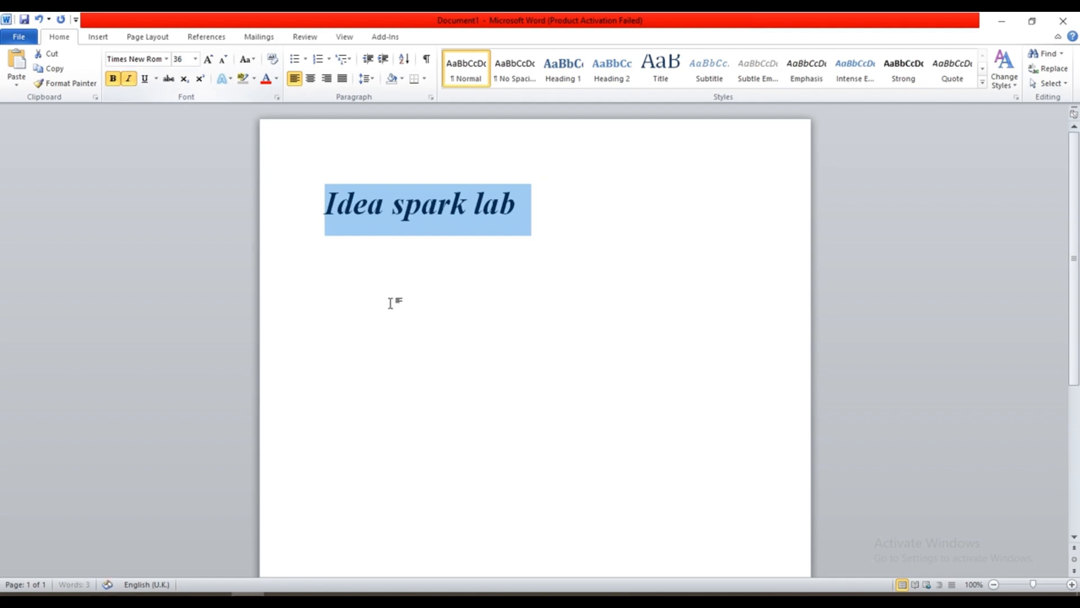
pyautogui.click(390, 304)
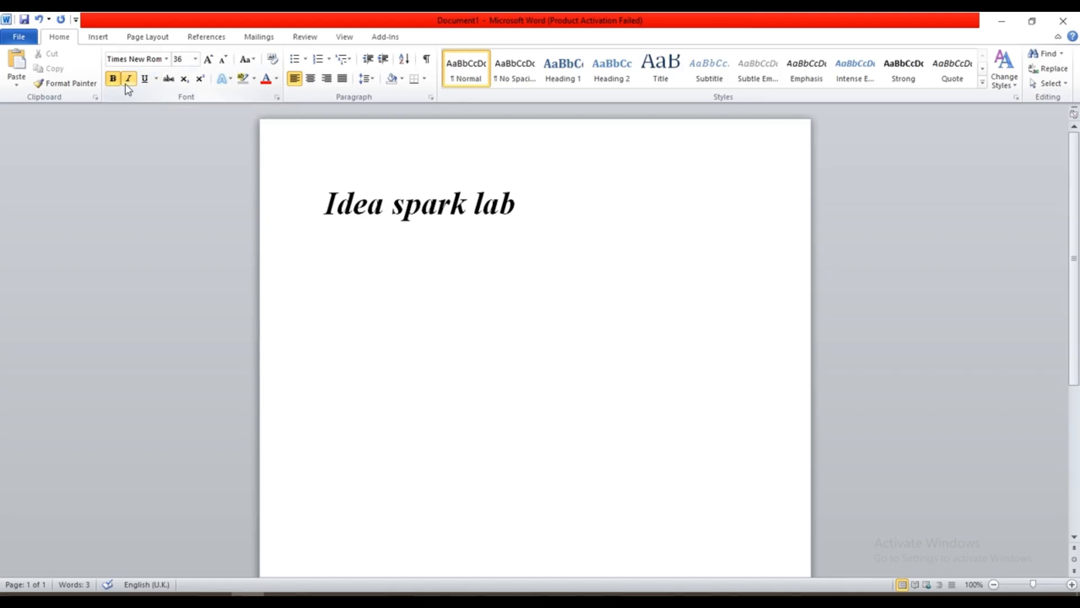
# Remove the italic and the bold formatting from the "Idea spark lab" line
pyautogui.moveTo(322, 197); pyautogui.dragTo(532, 230)
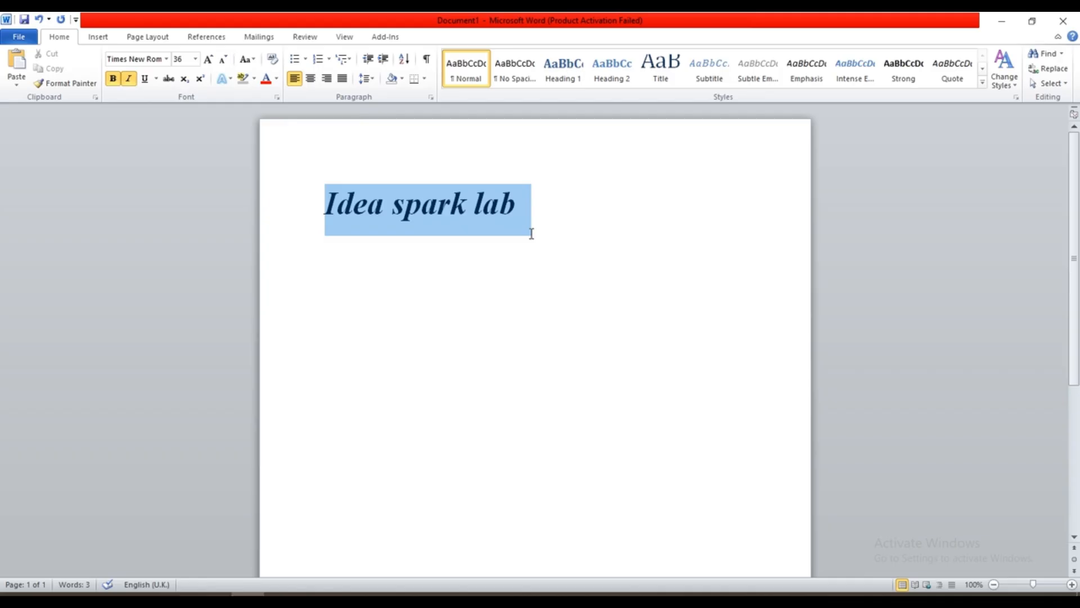
pyautogui.click(134, 83)
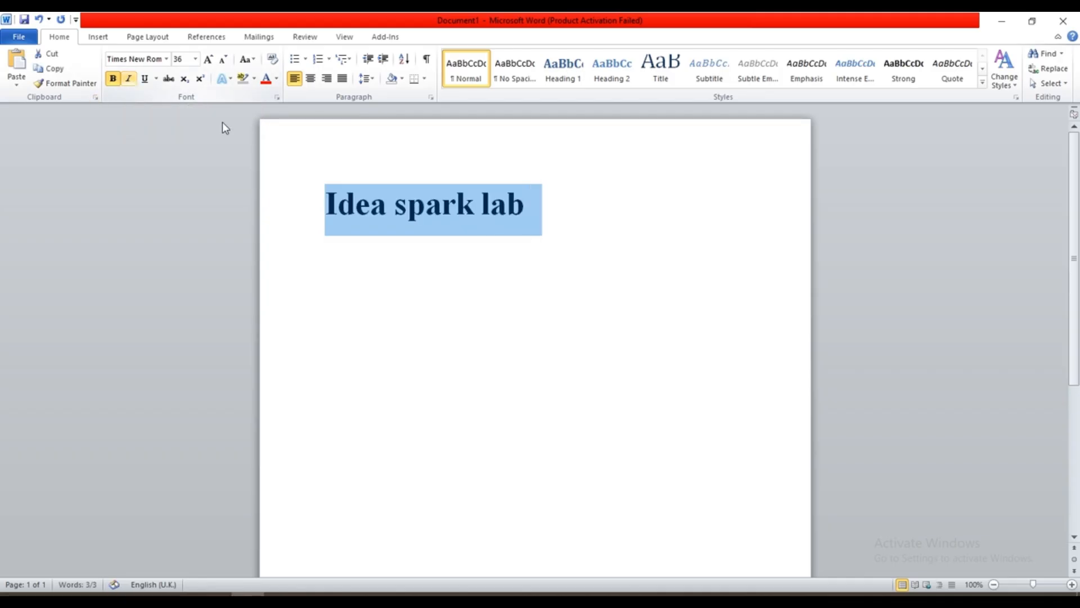
pyautogui.click(444, 287)
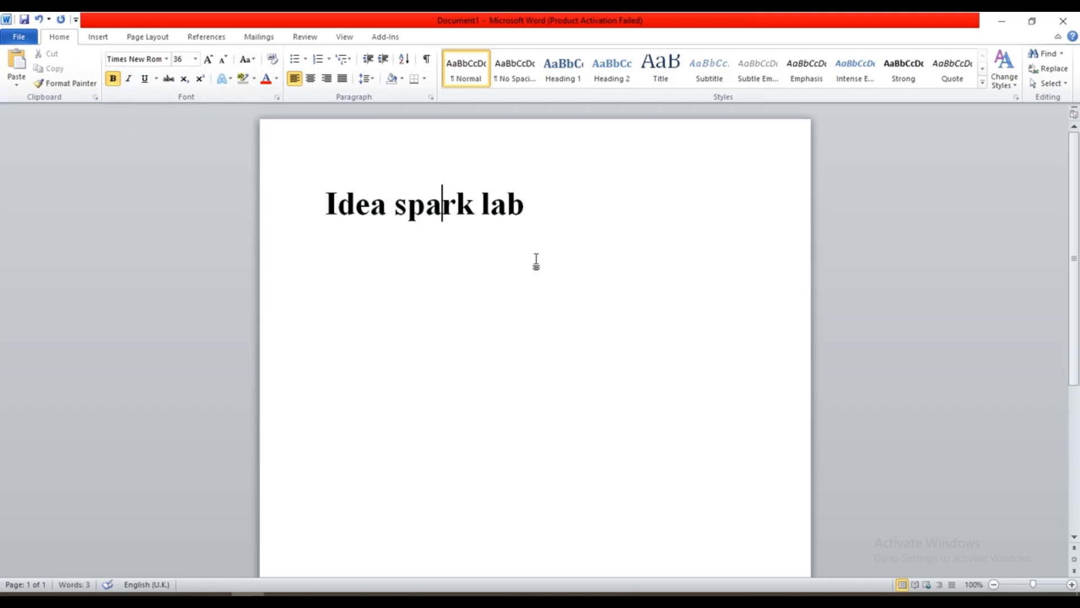
pyautogui.moveTo(329, 203); pyautogui.dragTo(630, 237)
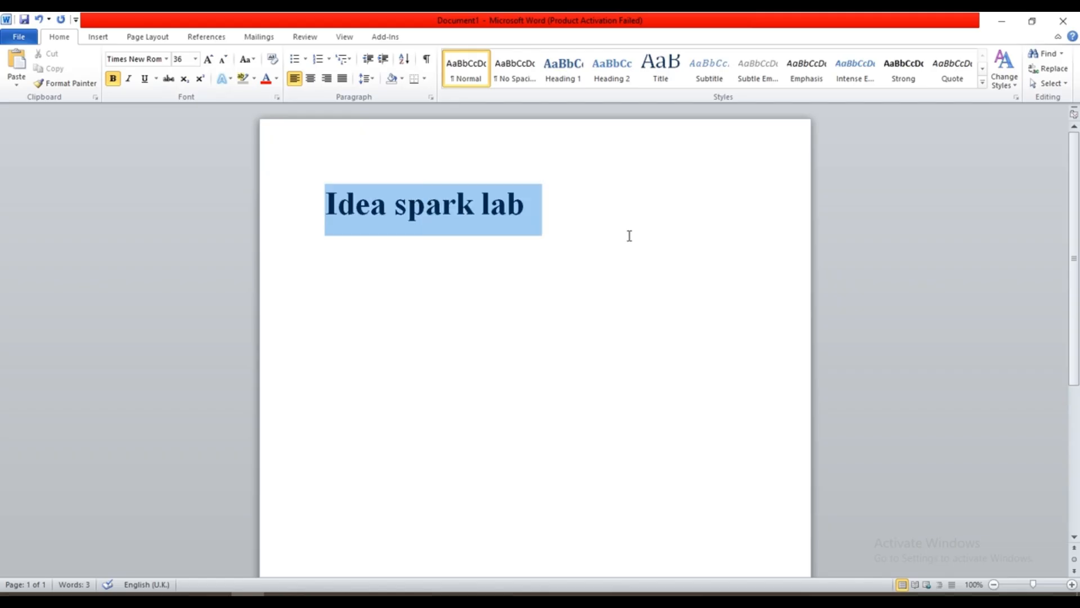
pyautogui.click(117, 82)
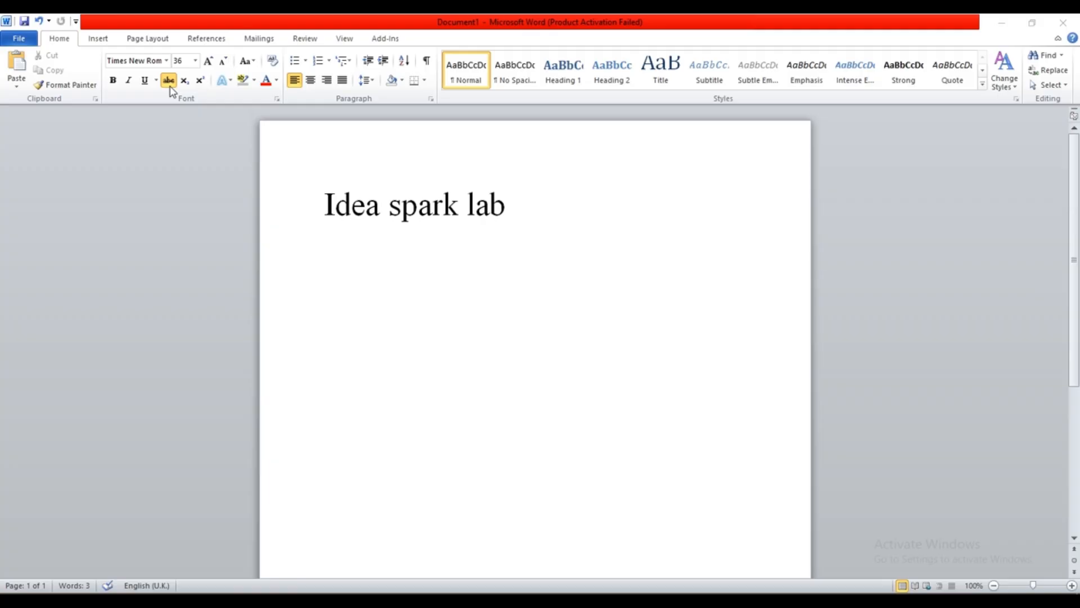
# Enter 1000 as plain text below the "Idea spark lab" line, leaving one blank line between them
pyautogui.click(360, 330)
pyautogui.write('100')
pyautogui.press('BackSpace')
pyautogui.press('BackSpace')
pyautogui.press('BackSpace')
pyautogui.click(171, 82)
pyautogui.write('1000')
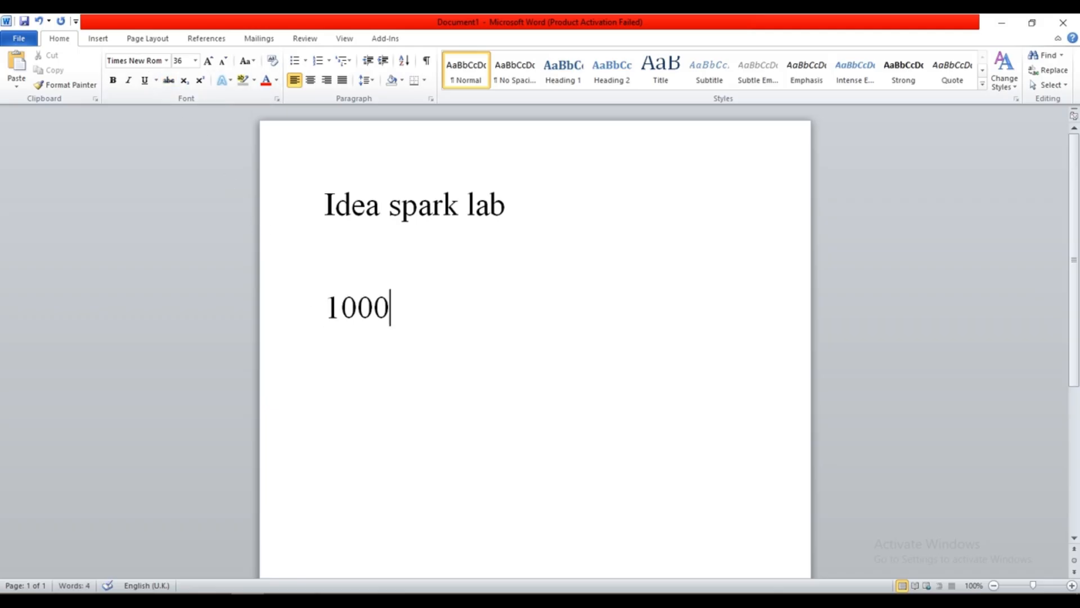
# Enter 900 on a new line below 1000 and strike through the 1000
pyautogui.press('Return')
pyautogui.write('900')
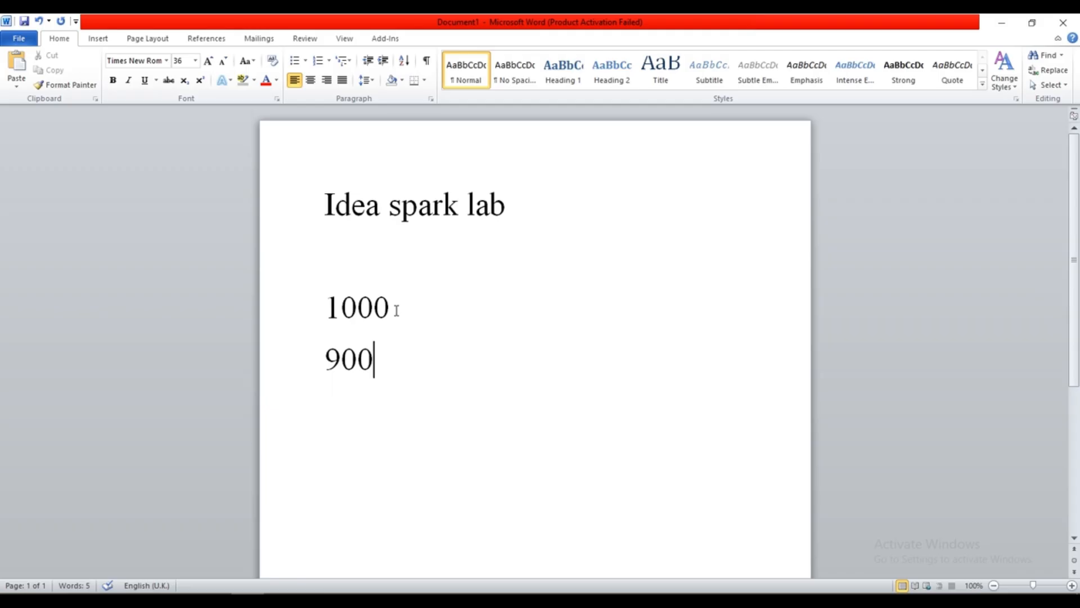
pyautogui.moveTo(326, 309); pyautogui.dragTo(400, 312)
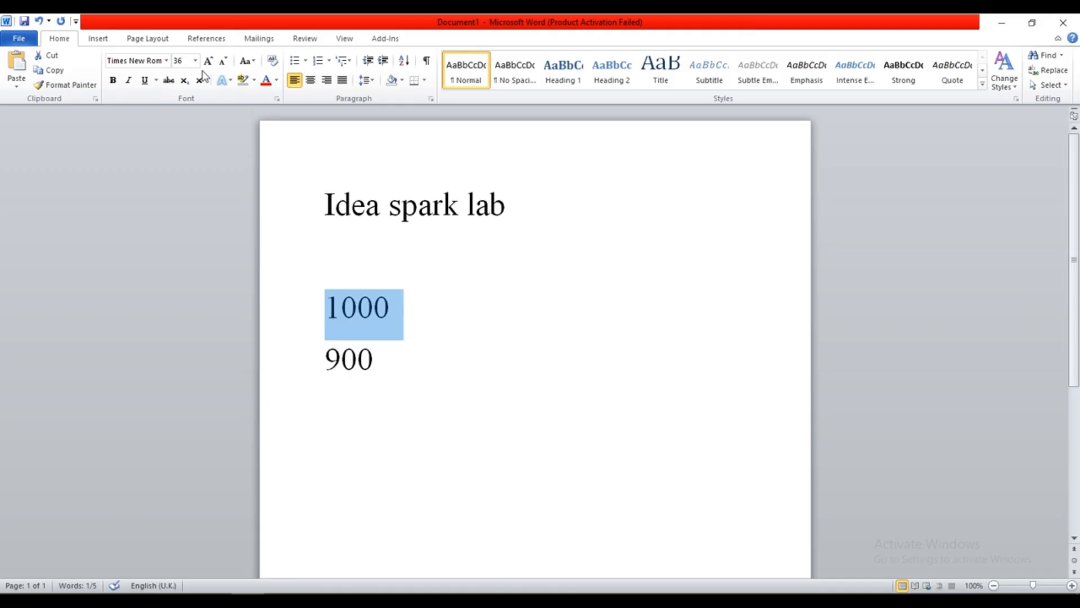
pyautogui.click(169, 80)
pyautogui.click(416, 299)
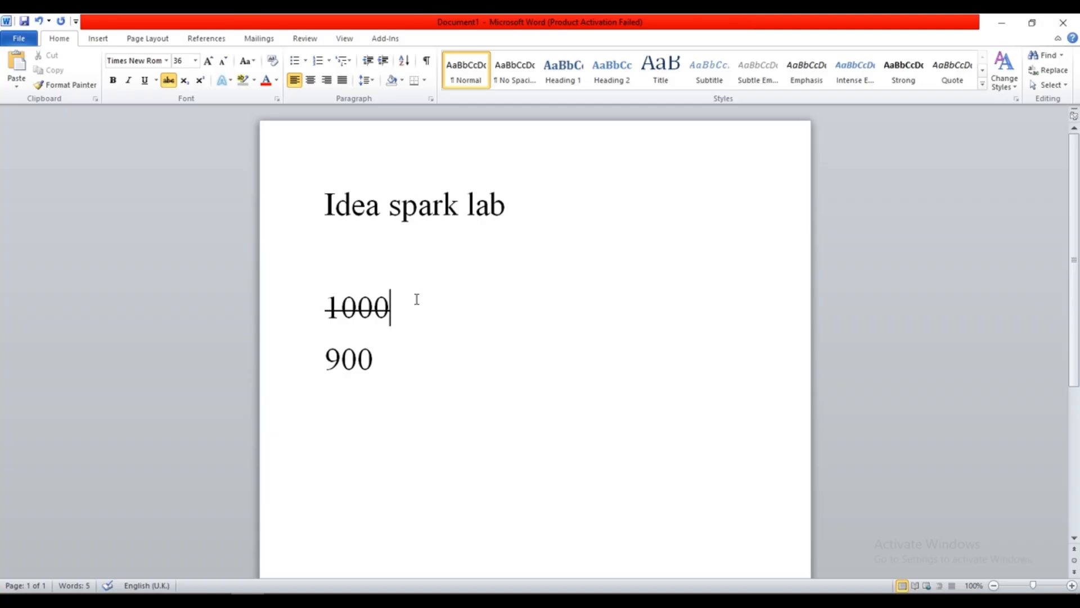
# Delete the 1000 and 900 lines and turn off strikethrough for new text
pyautogui.moveTo(396, 367); pyautogui.dragTo(327, 295)
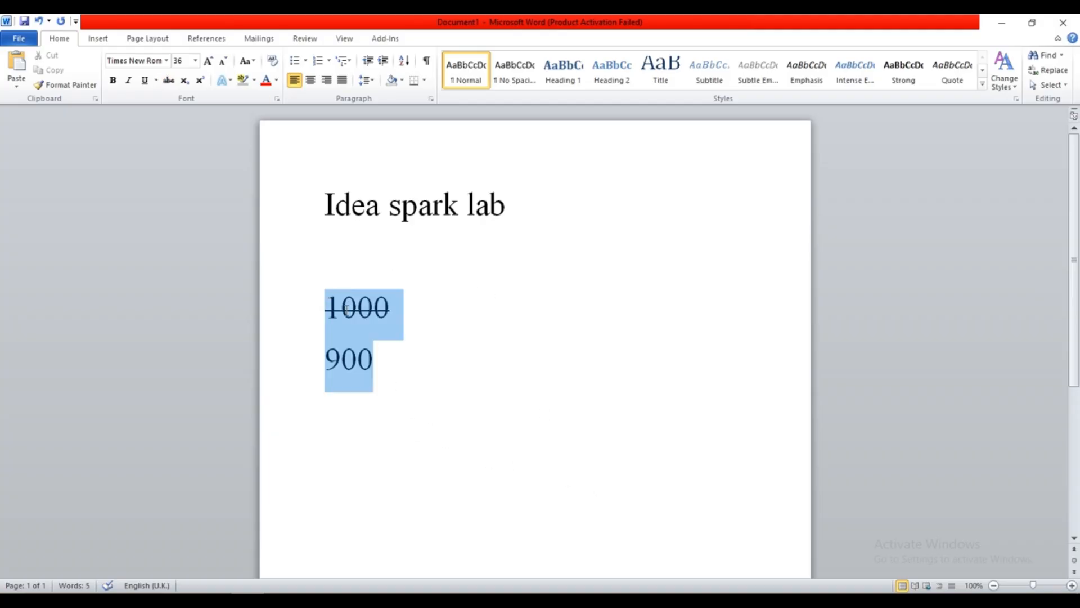
pyautogui.press('BackSpace')
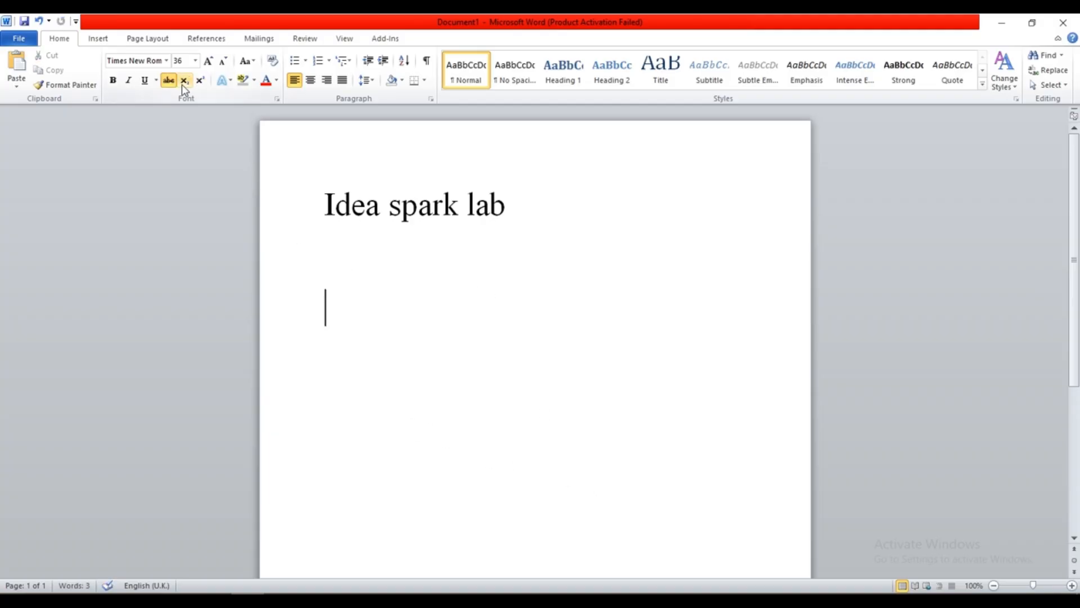
pyautogui.click(184, 82)
pyautogui.click(169, 82)
# Enter H2O, with a capital letter O, below the "Idea spark lab" line
pyautogui.write('H2')
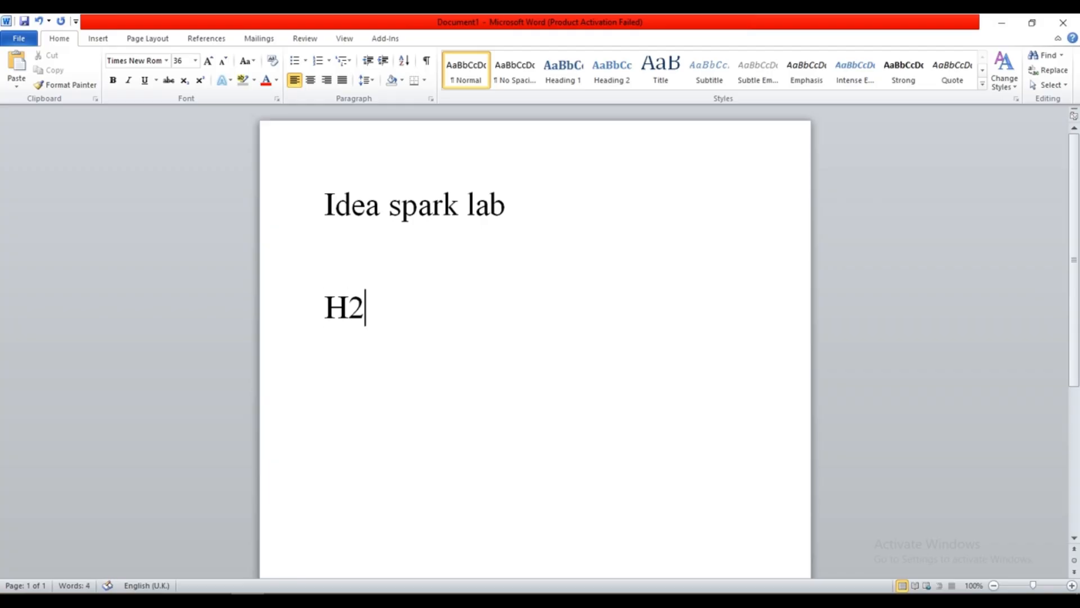
pyautogui.write('0')
pyautogui.press('BackSpace')
pyautogui.write('O')
pyautogui.moveTo(387, 310); pyautogui.dragTo(324, 310)
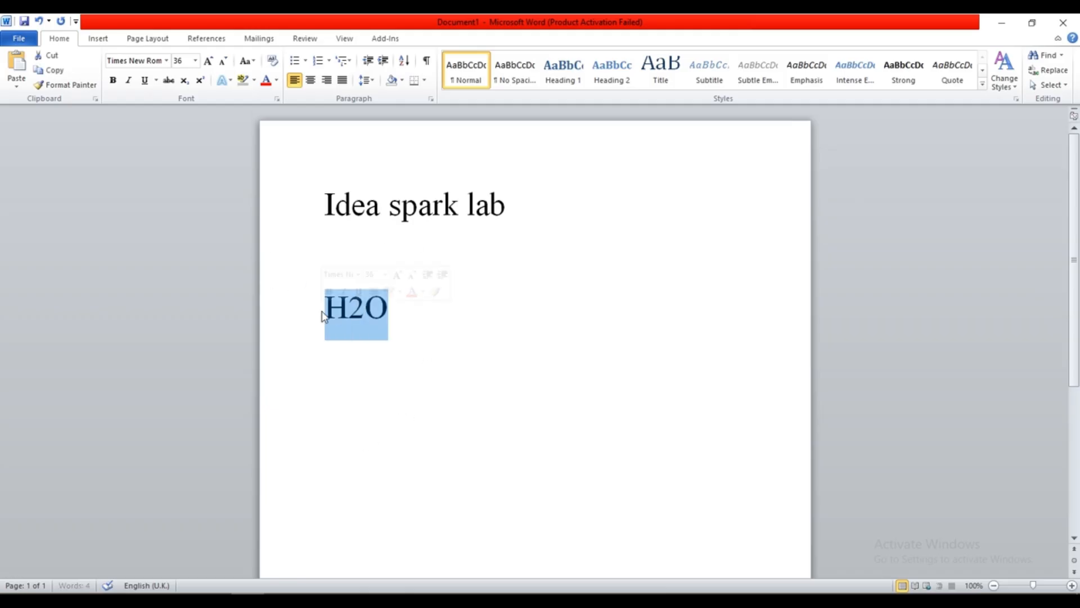
pyautogui.press('Left')
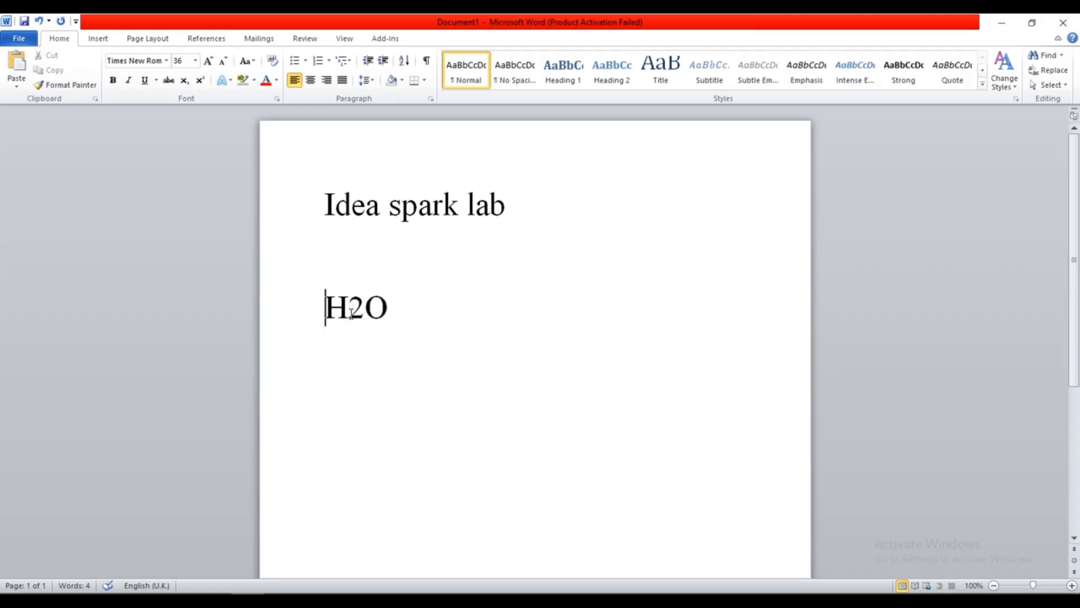
# Make the 2 in H2O a subscript and deselect it
pyautogui.moveTo(350, 310); pyautogui.dragTo(364, 310)
pyautogui.click(186, 85)
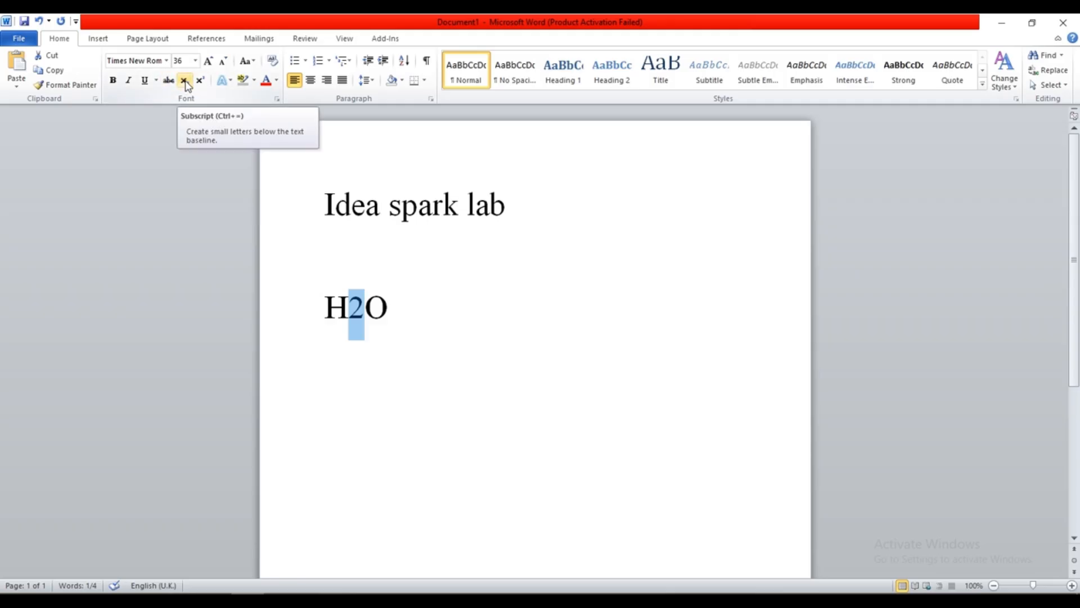
pyautogui.click(186, 84)
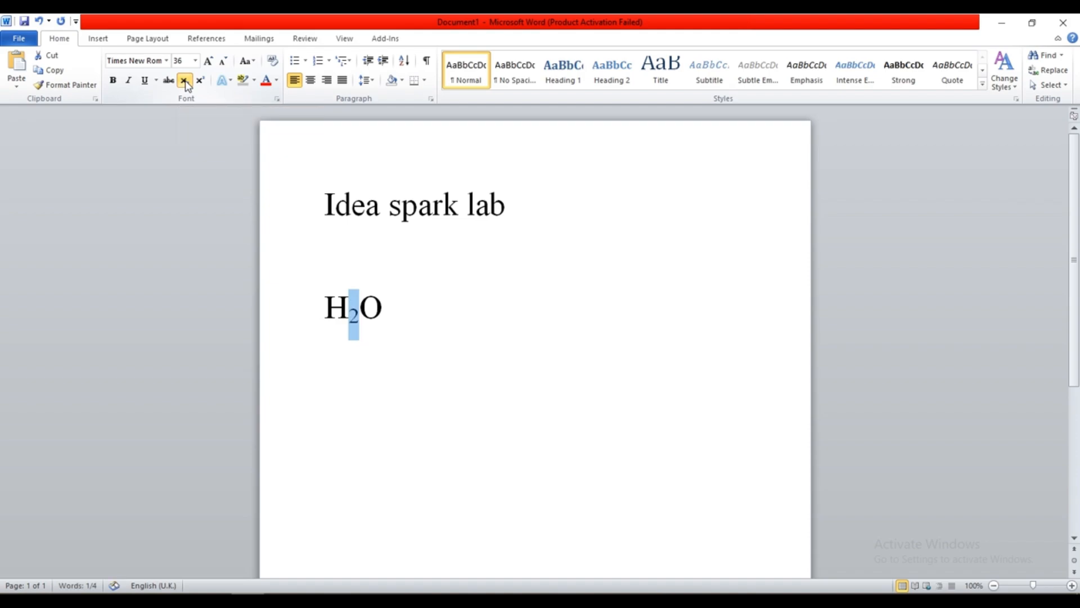
pyautogui.click(340, 266)
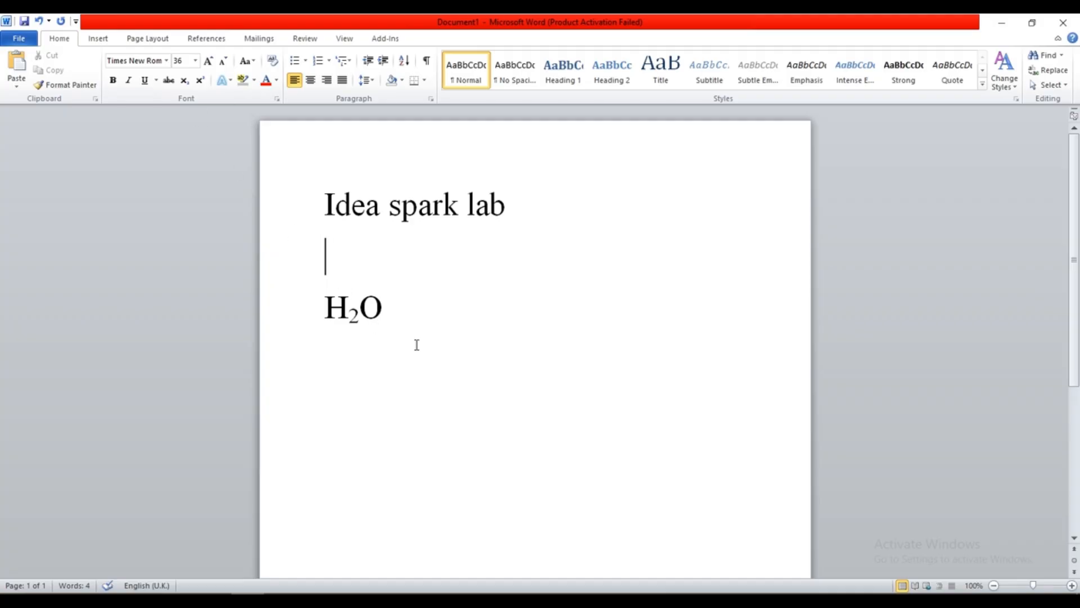
# Replace the H2O formula with A2 and make its 2 a superscript
pyautogui.moveTo(383, 320); pyautogui.dragTo(324, 320)
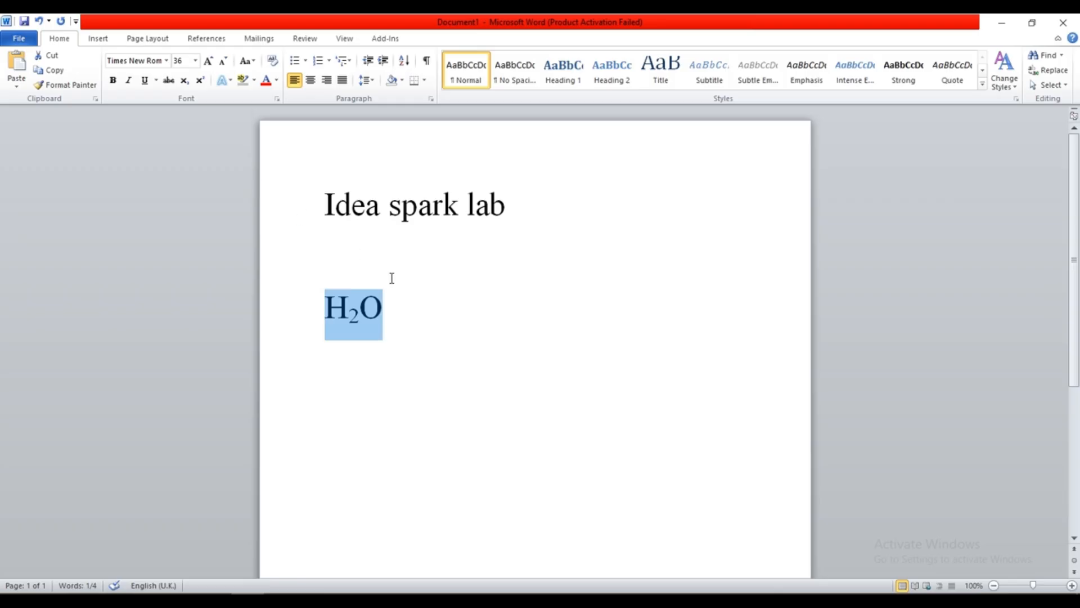
pyautogui.press('Delete')
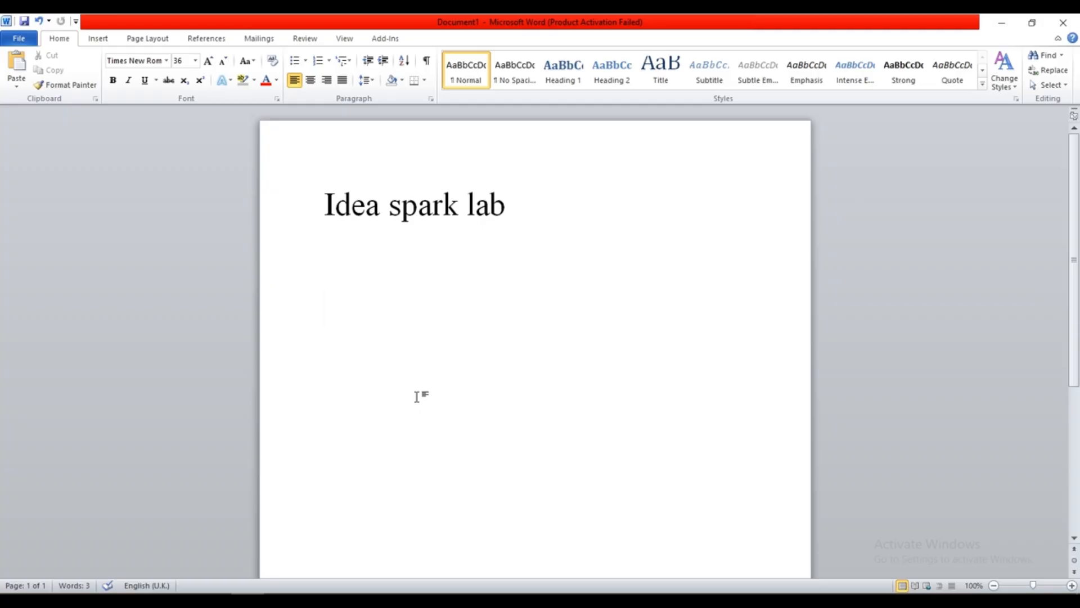
pyautogui.write('A2')
pyautogui.moveTo(363, 308); pyautogui.dragTo(348, 309)
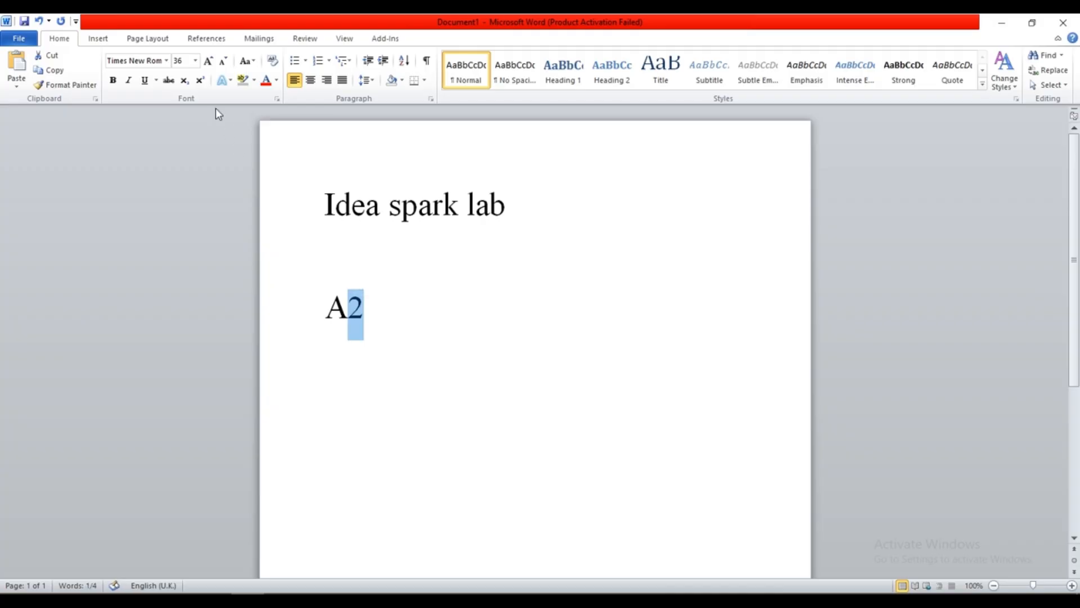
pyautogui.click(204, 85)
pyautogui.click(415, 337)
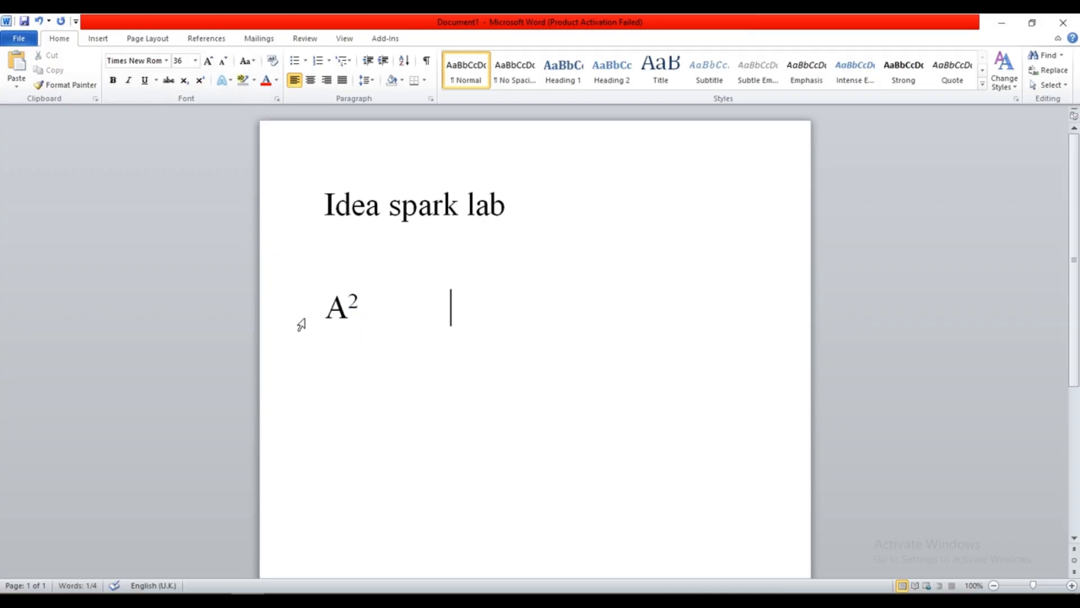
pyautogui.moveTo(322, 294); pyautogui.dragTo(444, 323)
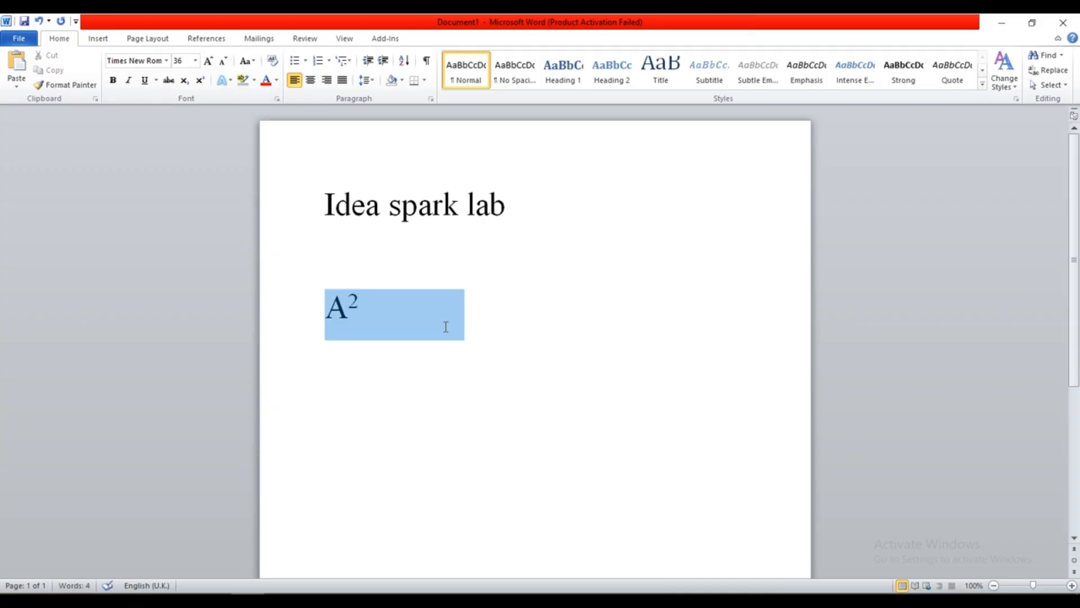
pyautogui.click(326, 255)
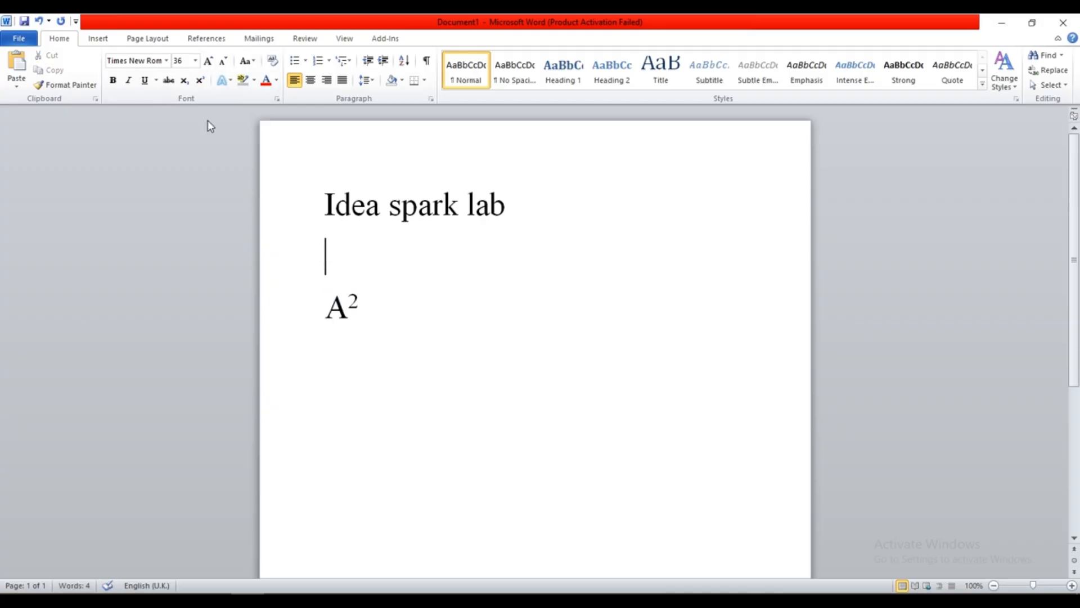
# Grow the font of the blank line to 48 and of the A² text to 90
pyautogui.click(211, 62)
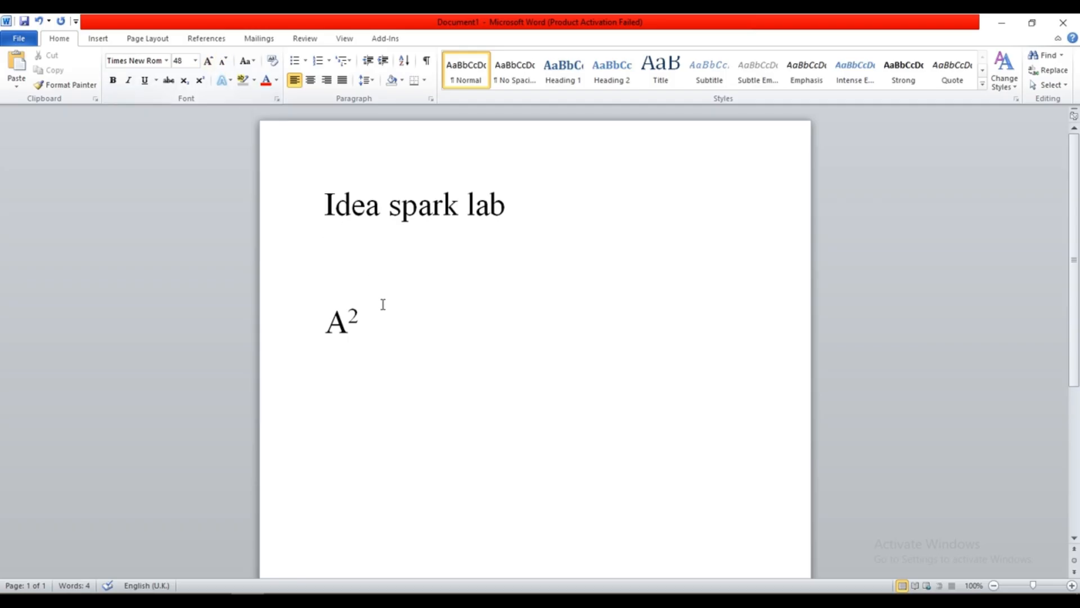
pyautogui.moveTo(363, 324); pyautogui.dragTo(336, 324)
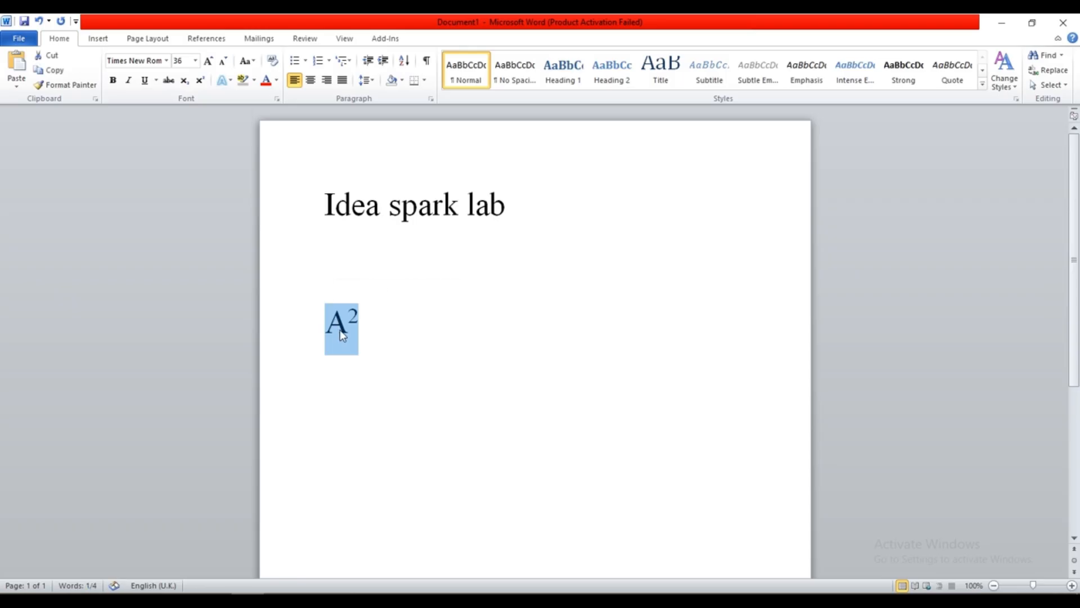
pyautogui.click(209, 61)
pyautogui.click(208, 61)
pyautogui.click(209, 61)
pyautogui.click(208, 61)
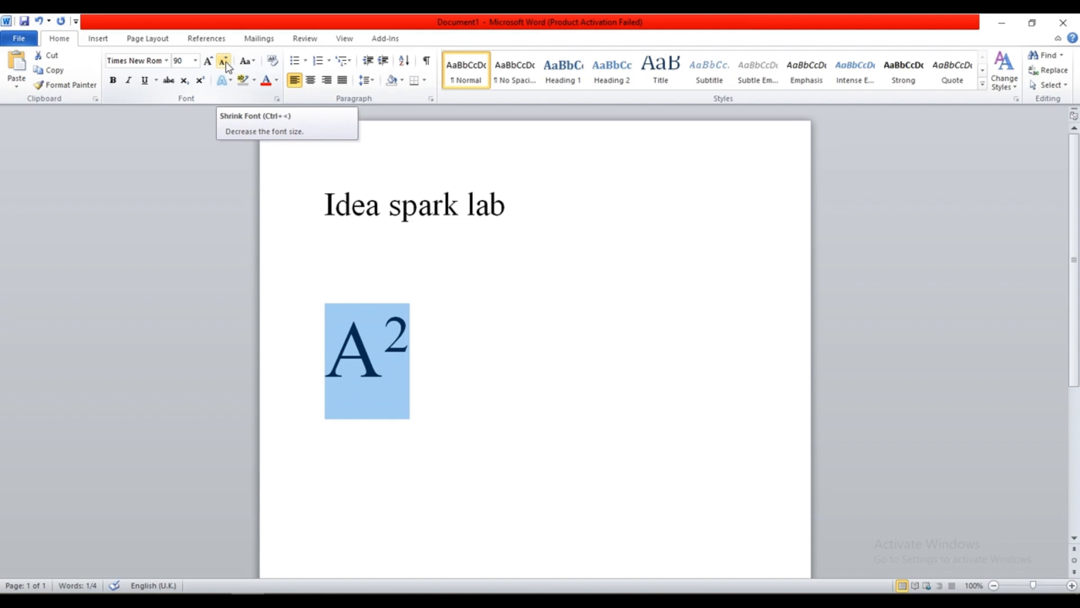
# Shrink the A² text to font size 28
pyautogui.click(225, 62)
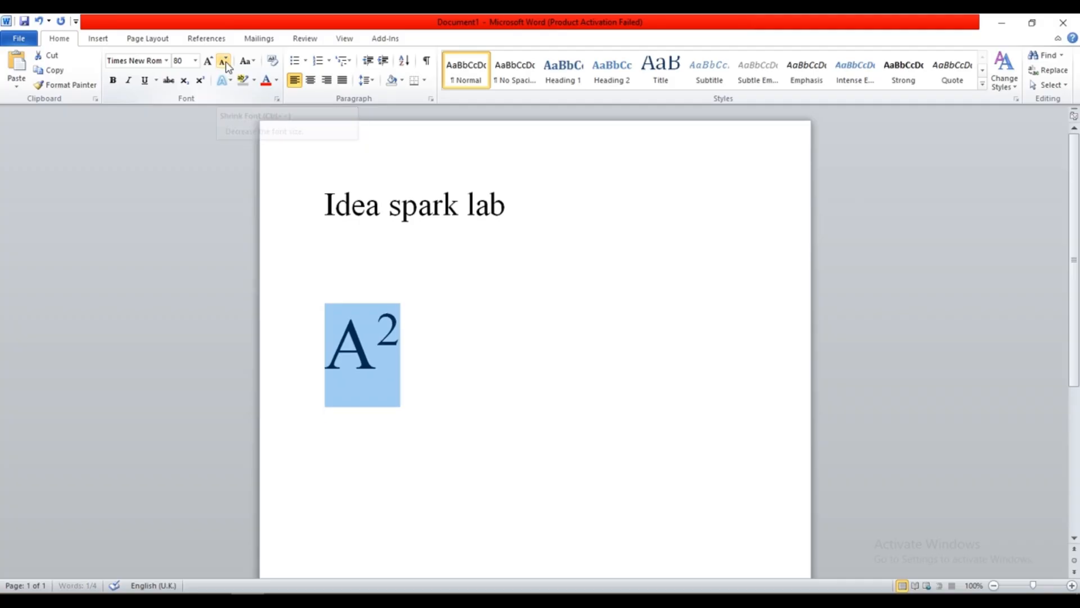
pyautogui.click(225, 62)
pyautogui.click(225, 62)
pyautogui.click(225, 62)
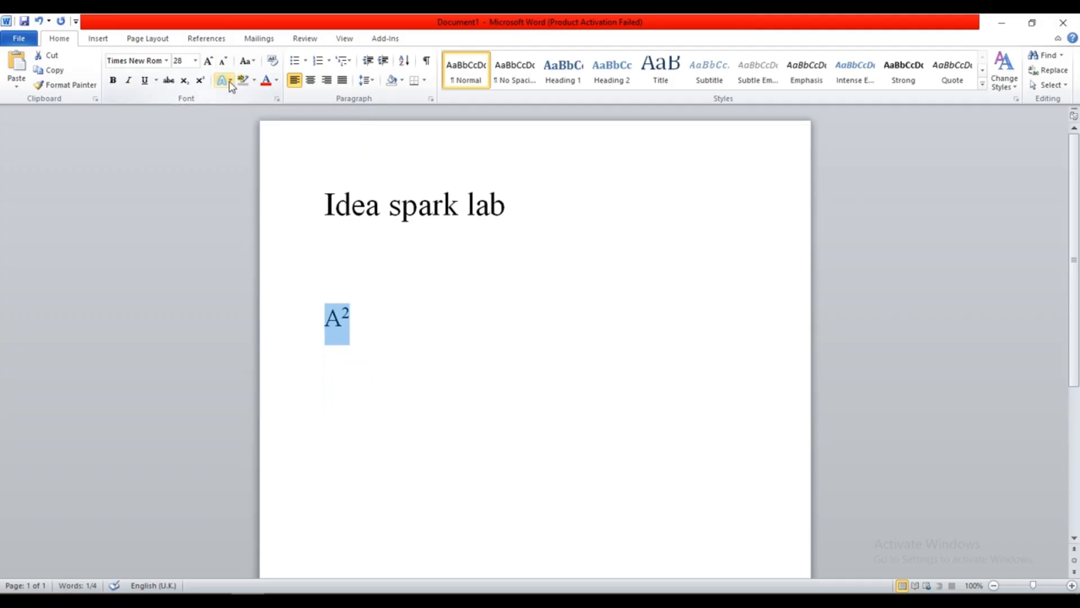
# Apply the orange outlined text effect preset to the entire "Idea spark lab" line
pyautogui.moveTo(508, 207); pyautogui.dragTo(338, 195)
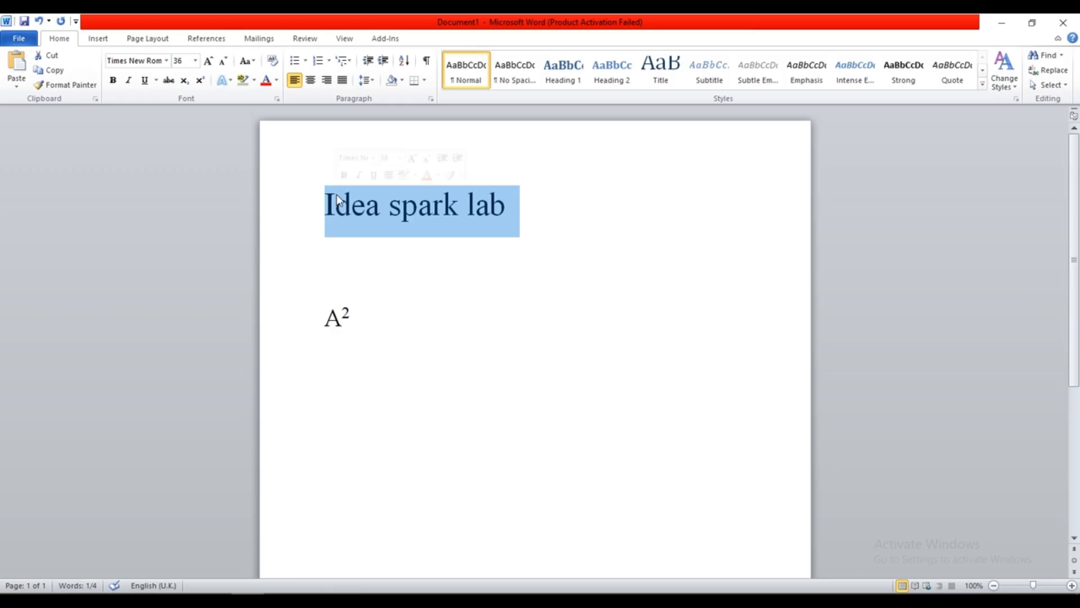
pyautogui.click(231, 81)
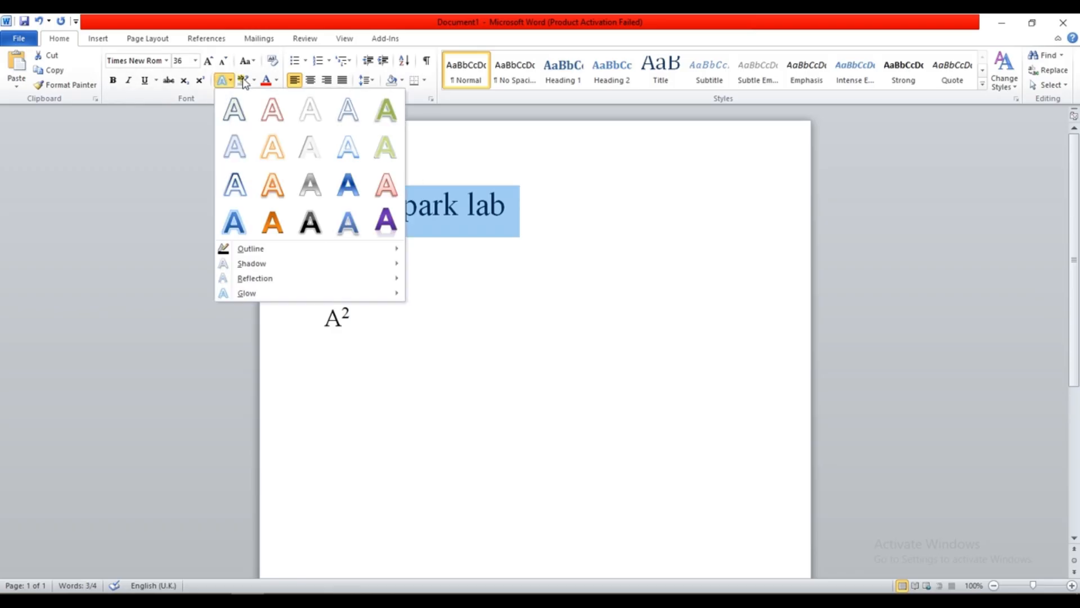
pyautogui.click(279, 151)
pyautogui.click(579, 264)
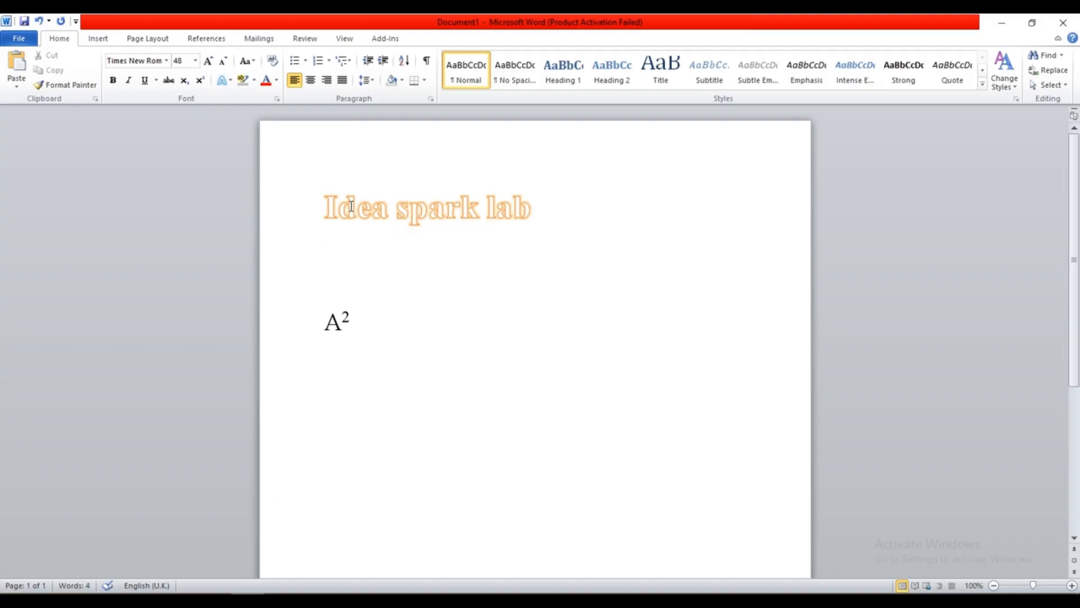
# Add a light blue glow variation to the "Idea spark lab" line and deselect it
pyautogui.moveTo(325, 209); pyautogui.dragTo(364, 197)
pyautogui.click(222, 80)
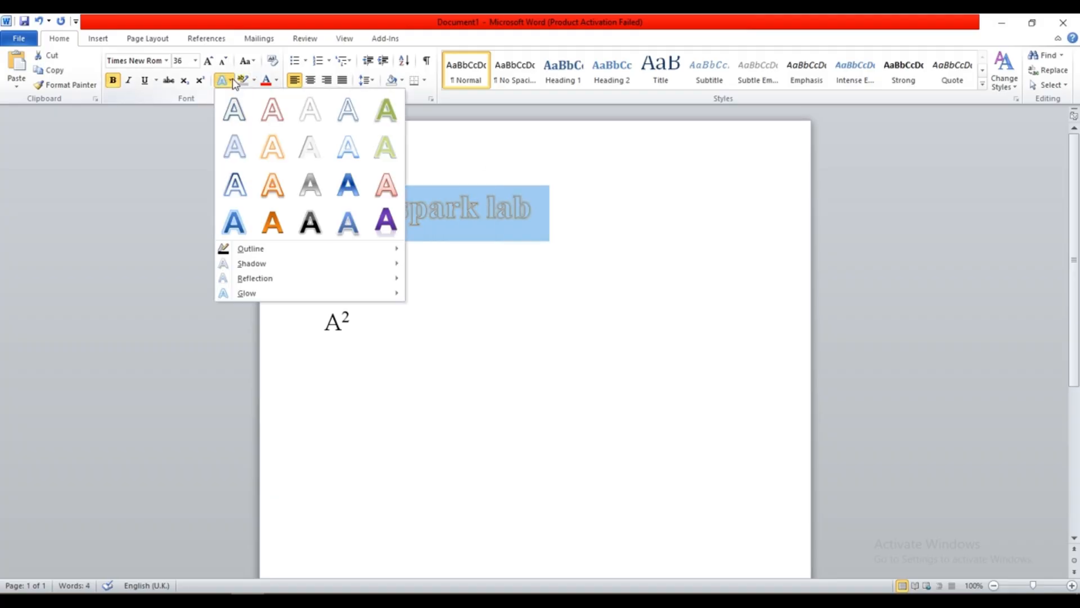
pyautogui.moveTo(284, 251)
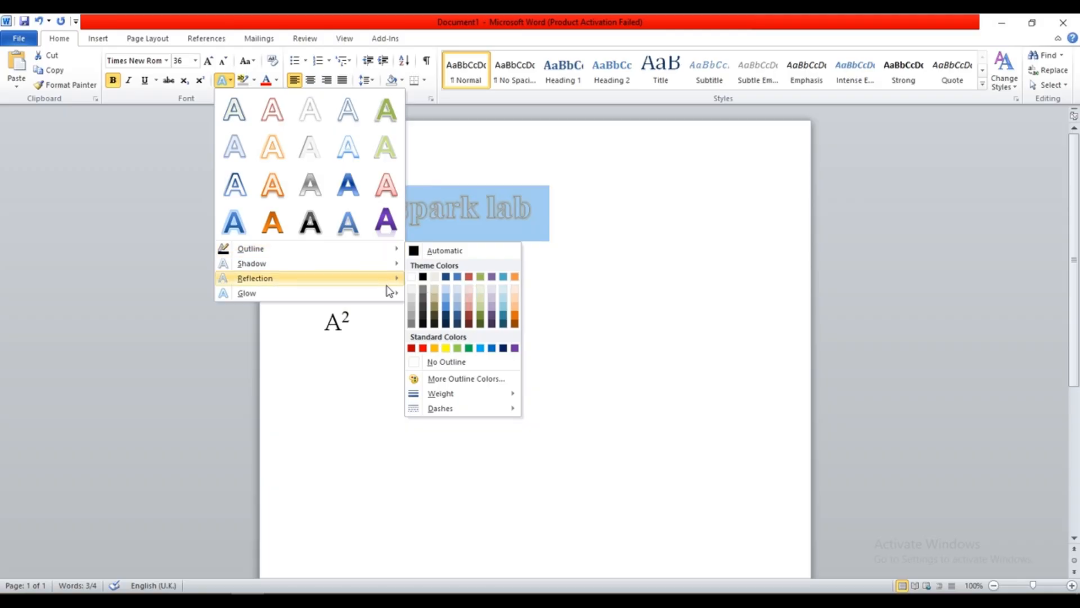
pyautogui.moveTo(400, 290)
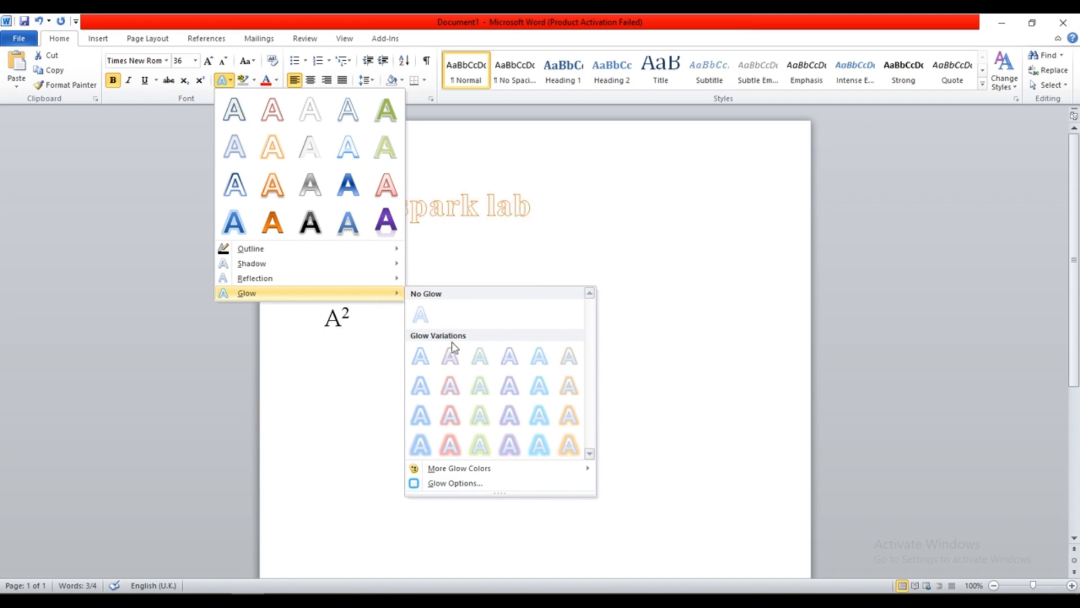
pyautogui.click(540, 421)
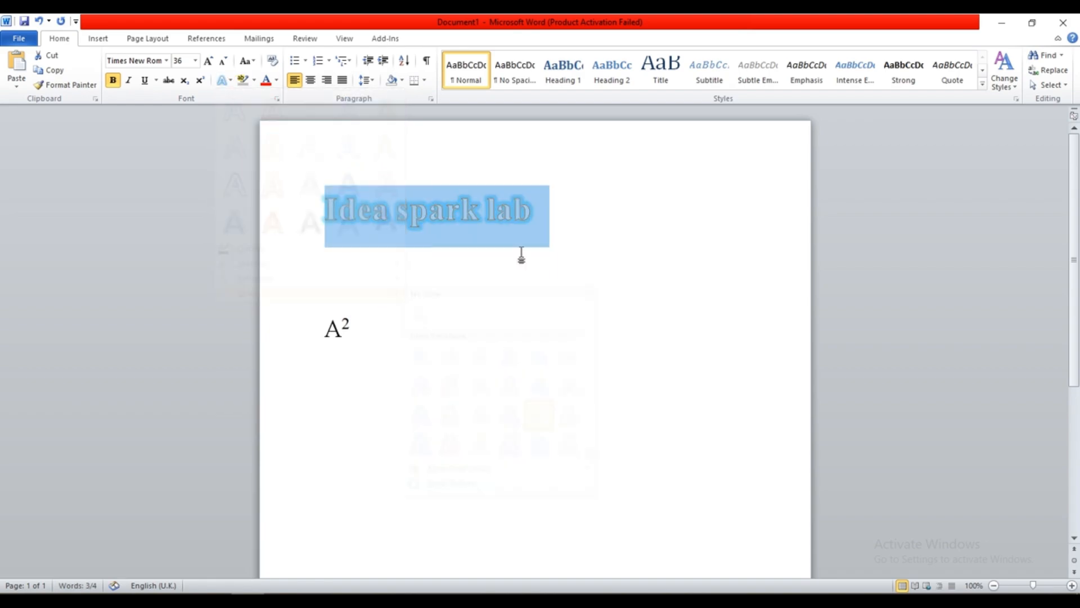
pyautogui.click(610, 251)
pyautogui.moveTo(530, 217); pyautogui.dragTo(272, 229)
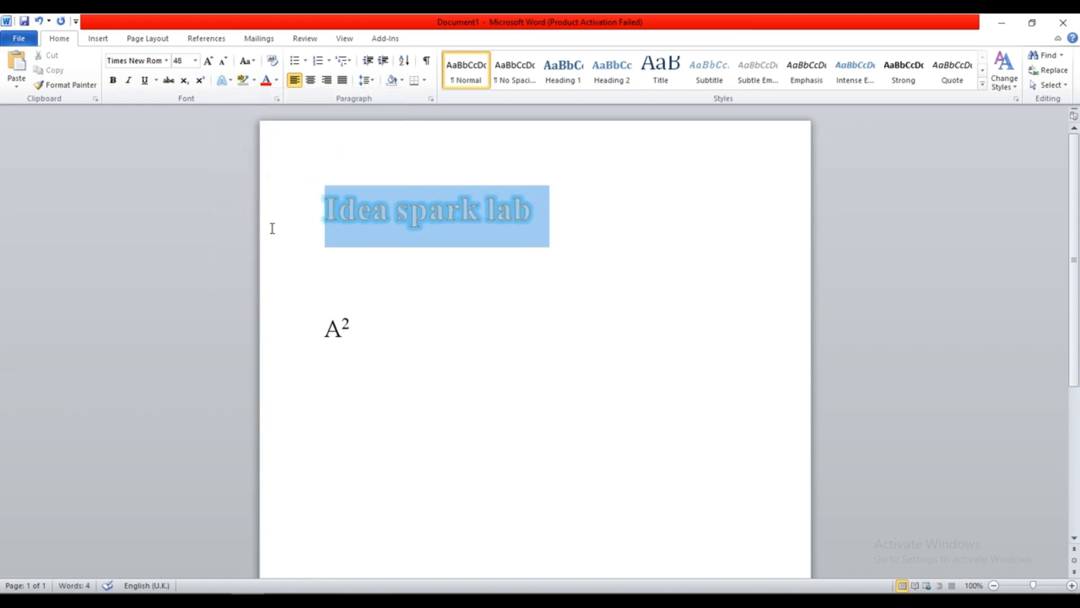
pyautogui.click(615, 294)
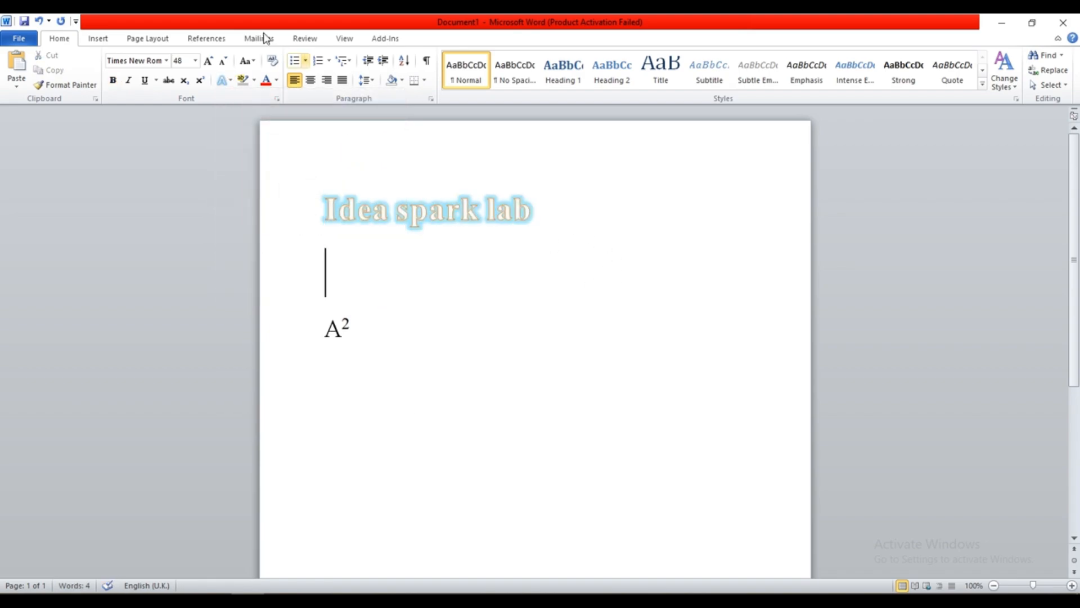
# Highlight the entire "Idea spark lab" line in bright green and deselect it
pyautogui.click(255, 82)
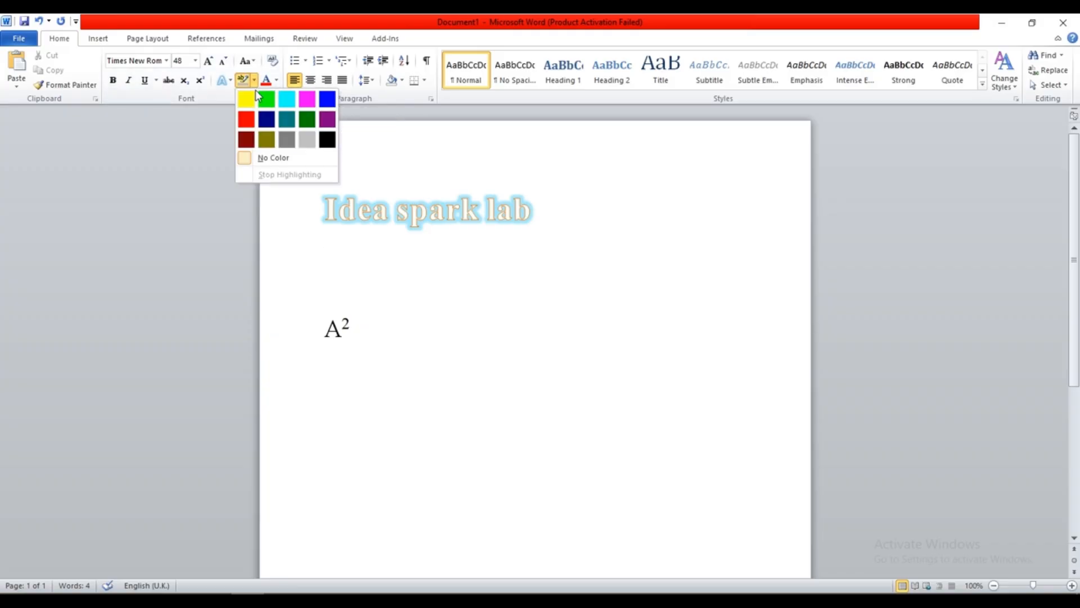
pyautogui.click(533, 211)
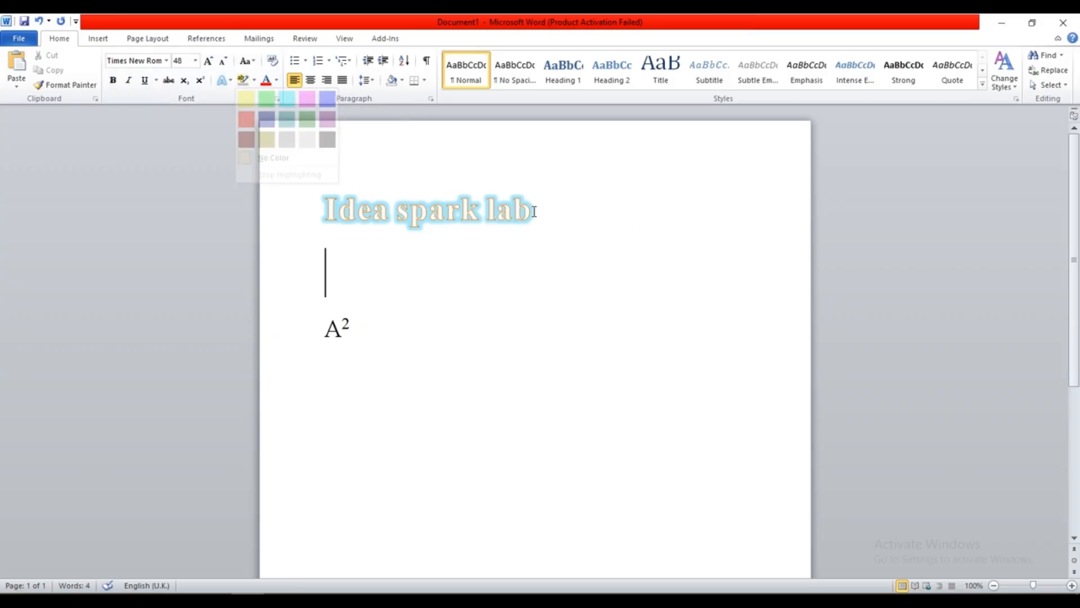
pyautogui.moveTo(533, 212); pyautogui.dragTo(386, 202)
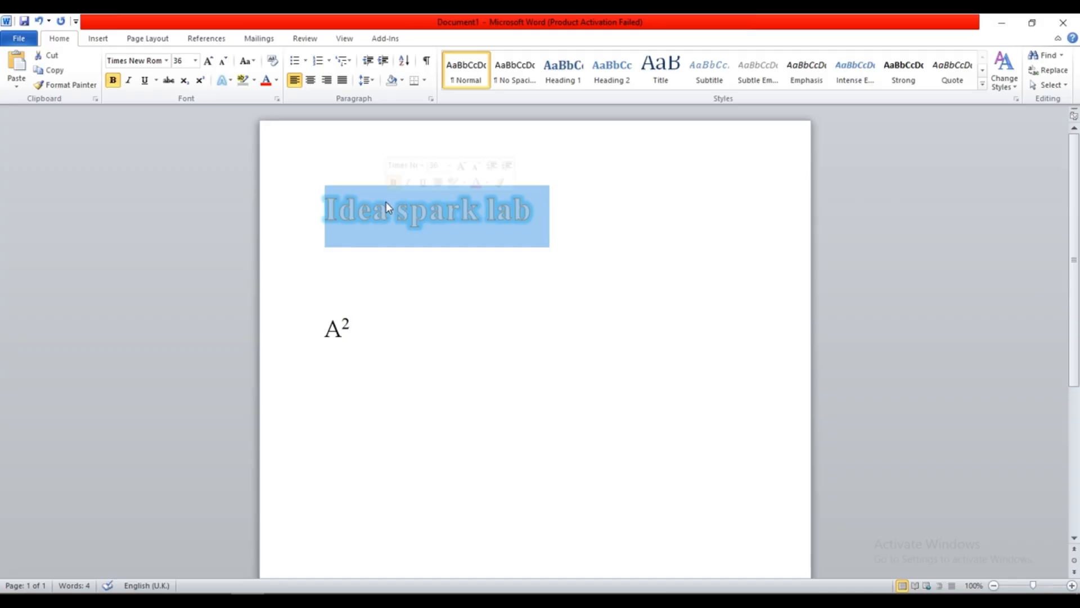
pyautogui.click(255, 81)
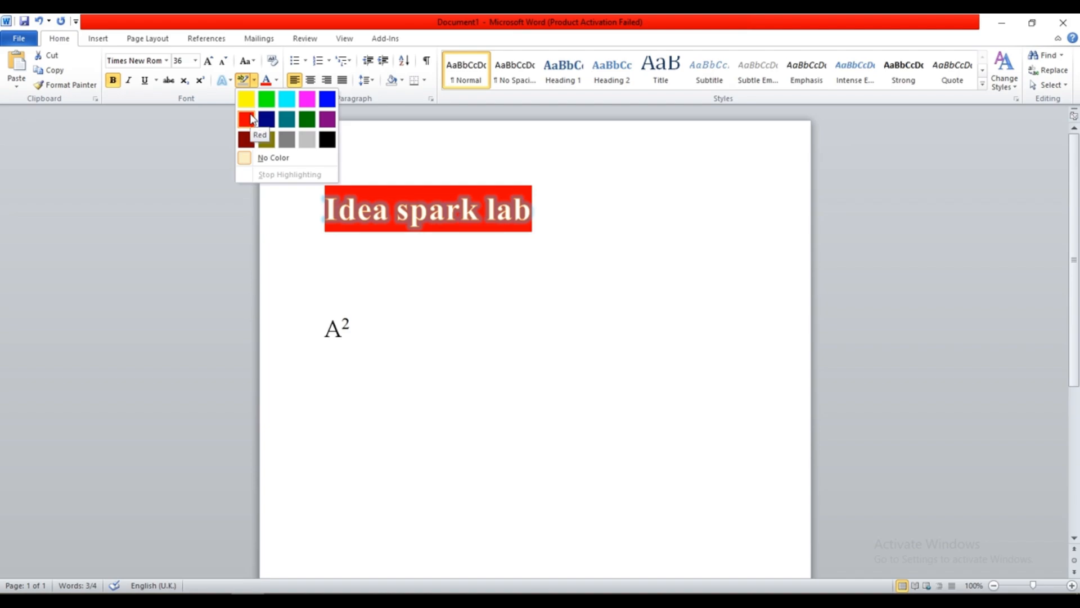
pyautogui.click(273, 100)
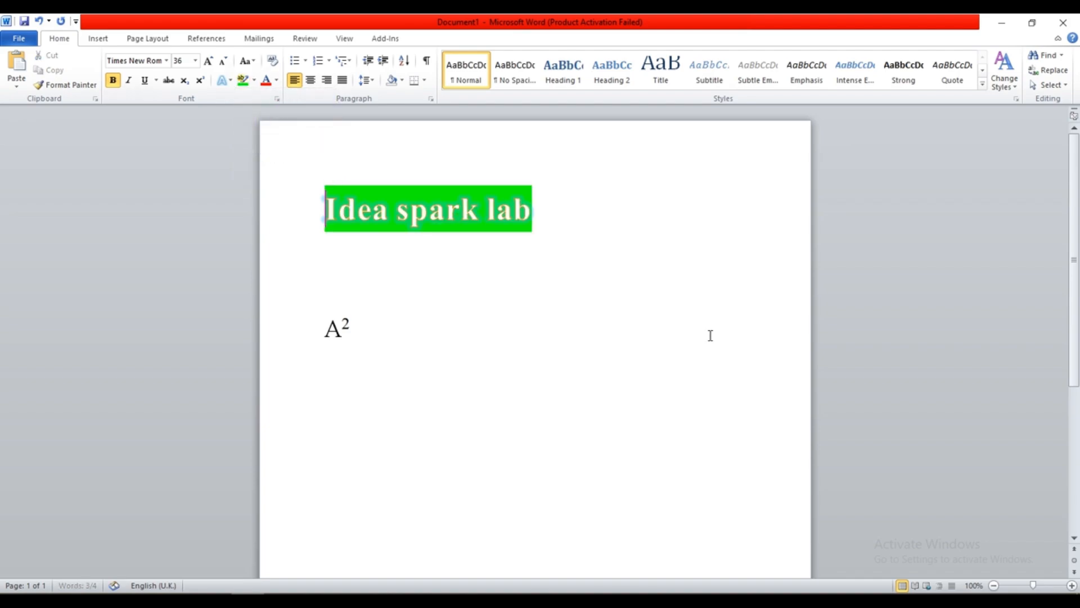
pyautogui.press('Left')
# Undo the green highlight, the glow and the outlined text effect on the "Idea spark lab" line
pyautogui.hotkey('ctrl', 'z')
pyautogui.hotkey('ctrl', 'z')
pyautogui.hotkey('ctrl', 'z')
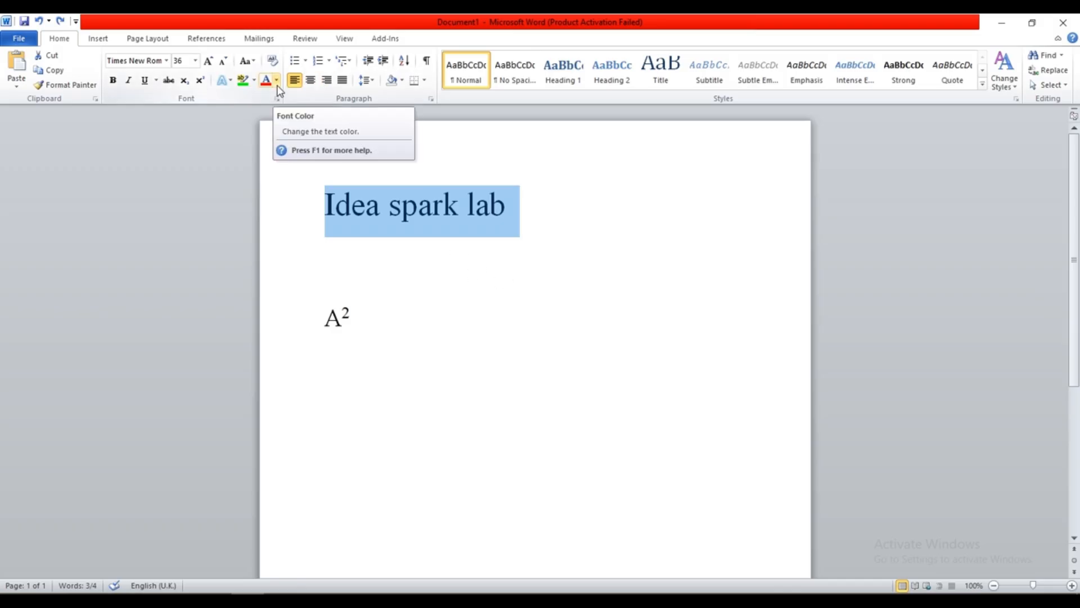
# Change the font color of the entire "Idea spark lab" line to standard red
pyautogui.click(326, 261)
pyautogui.moveTo(508, 208); pyautogui.dragTo(358, 203)
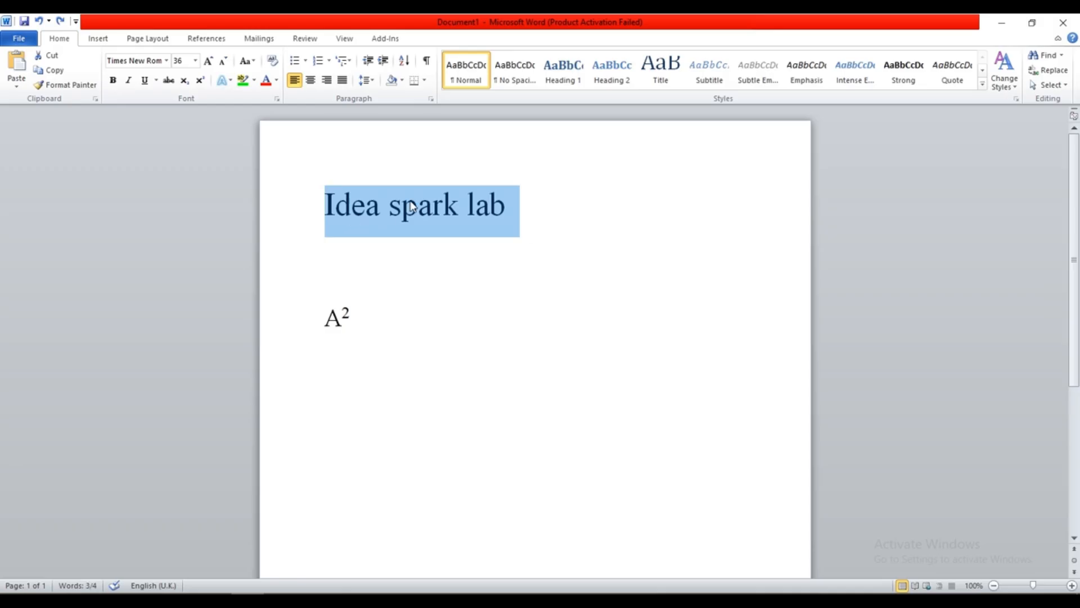
pyautogui.click(277, 82)
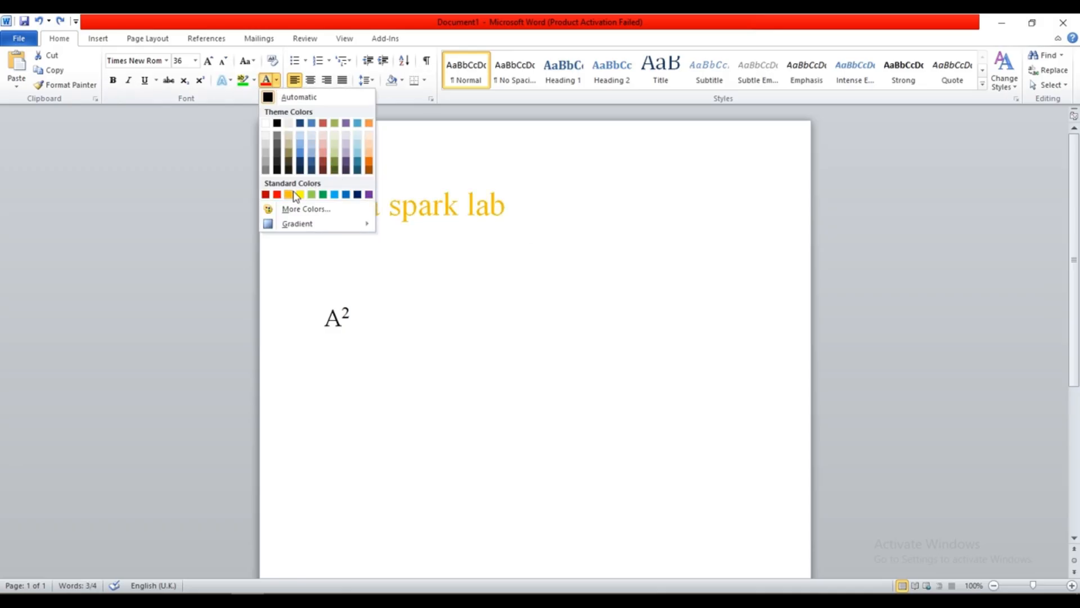
pyautogui.click(277, 194)
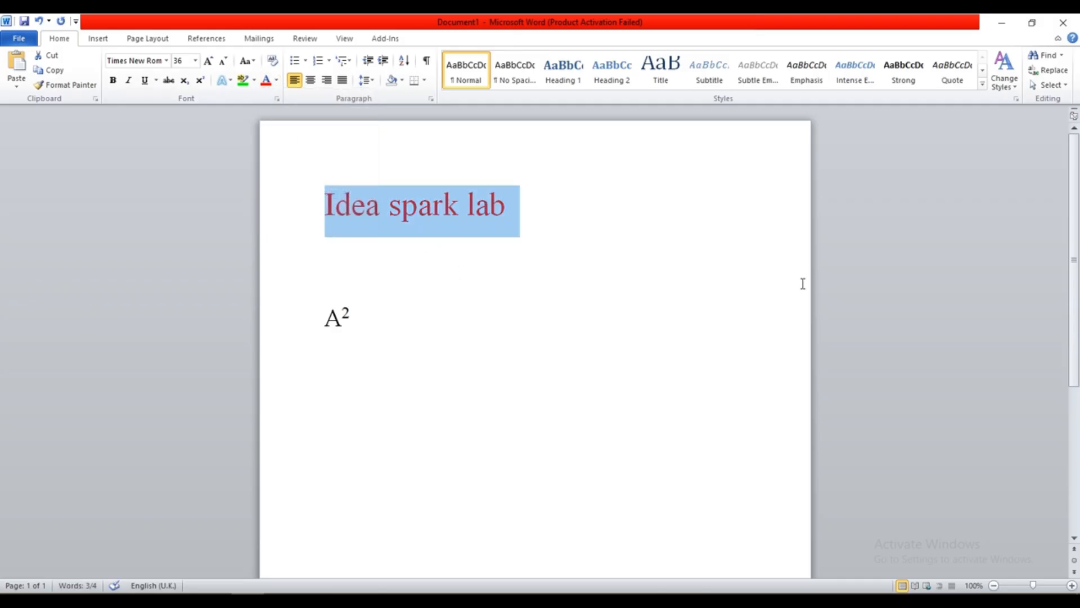
# Deselect the "Idea spark lab" line, leaving the cursor in it, and clear all of its formatting
pyautogui.click(459, 172)
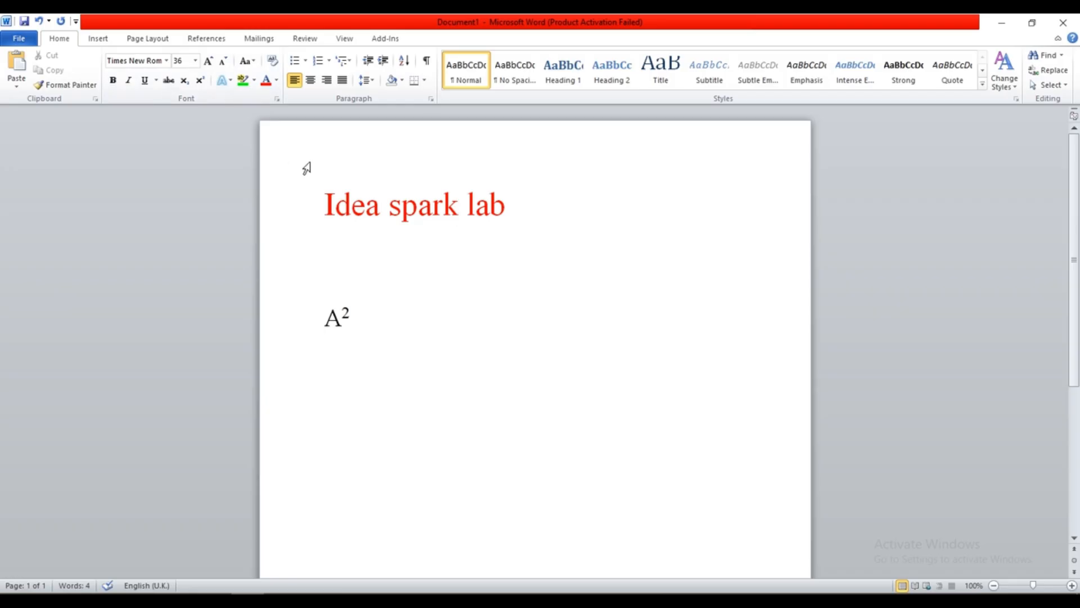
pyautogui.click(273, 65)
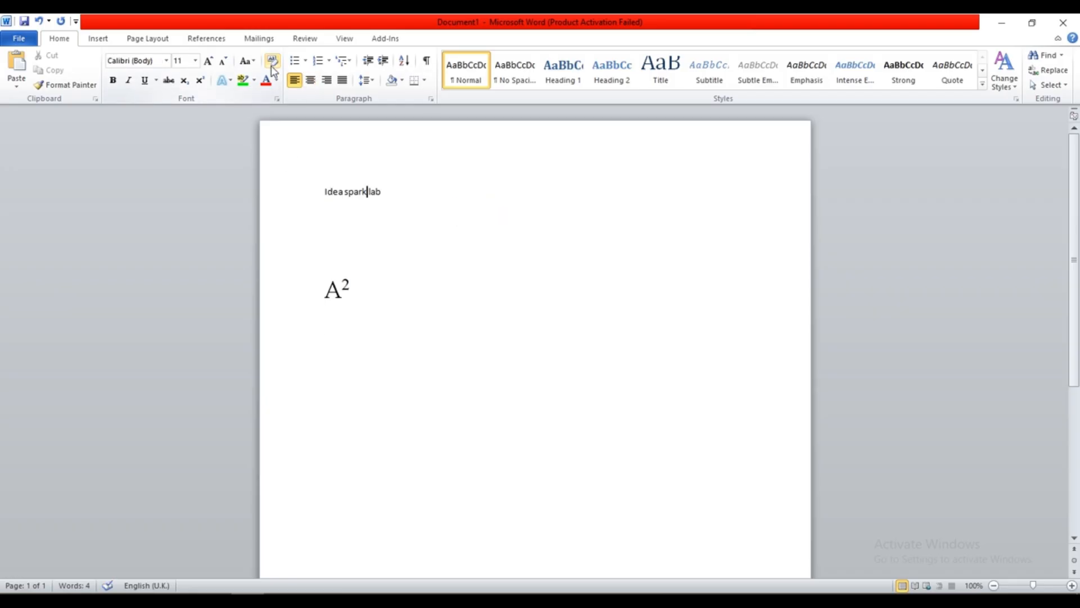